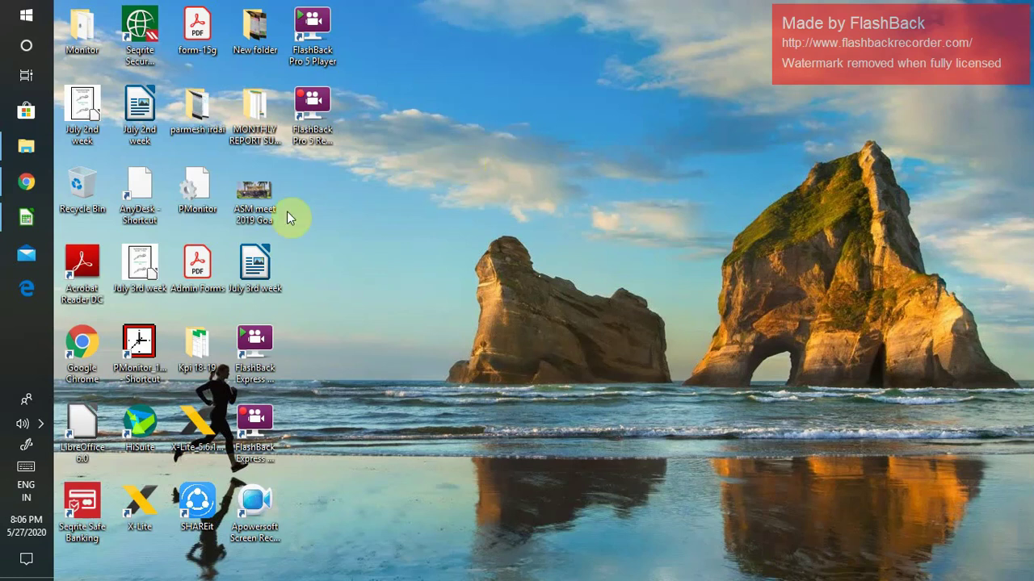
# Switch to the PIVOT TABLE spreadsheet in Chrome and look over the employee email column and the Date header on Sheet1
pyautogui.click(30, 187)
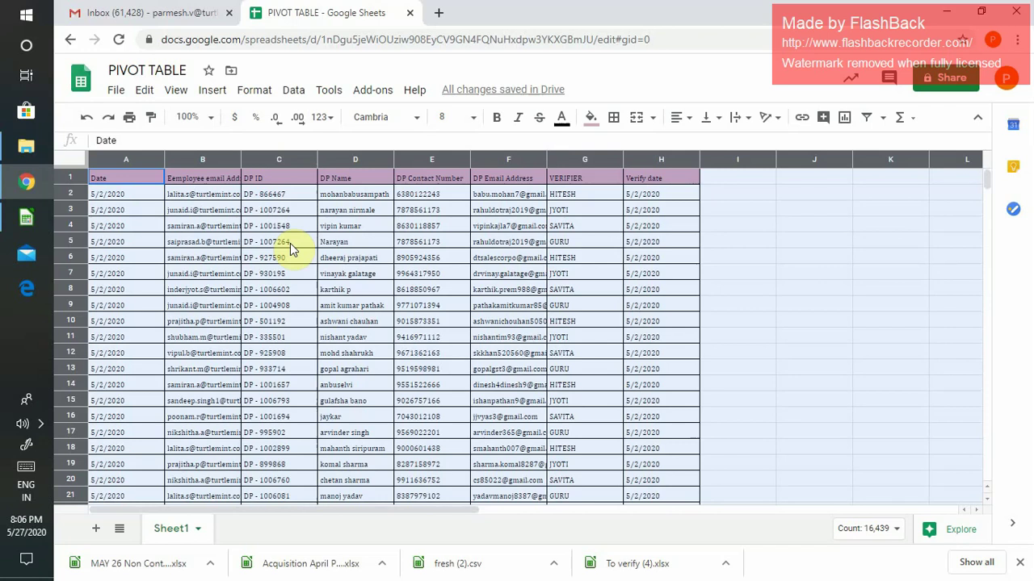
pyautogui.click(303, 241)
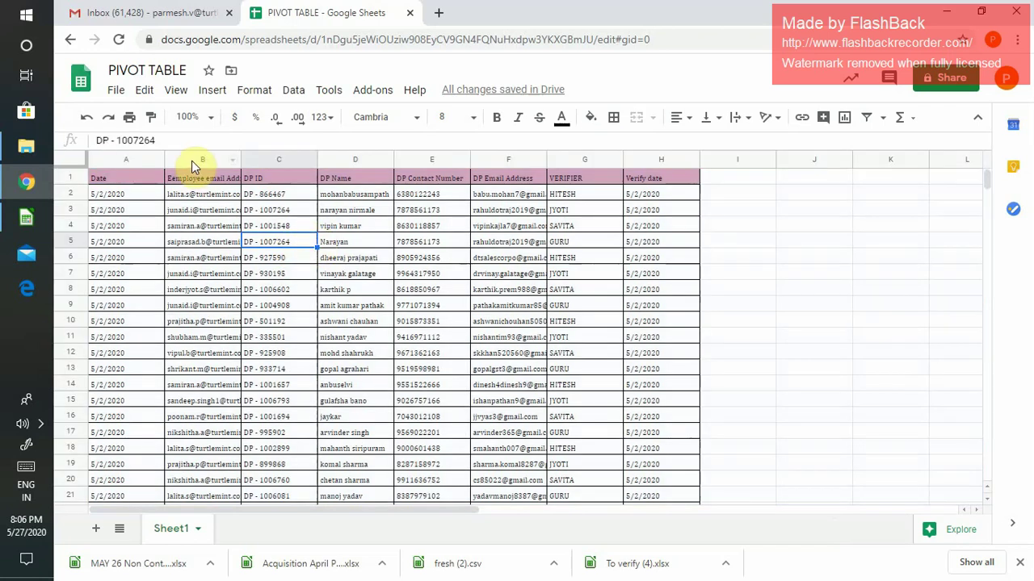
pyautogui.click(191, 163)
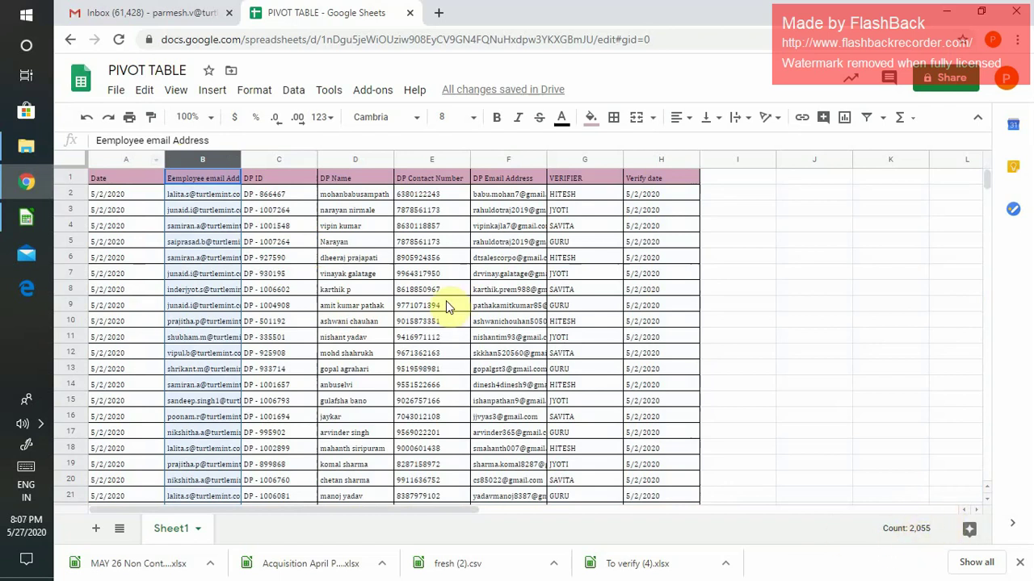
pyautogui.click(142, 178)
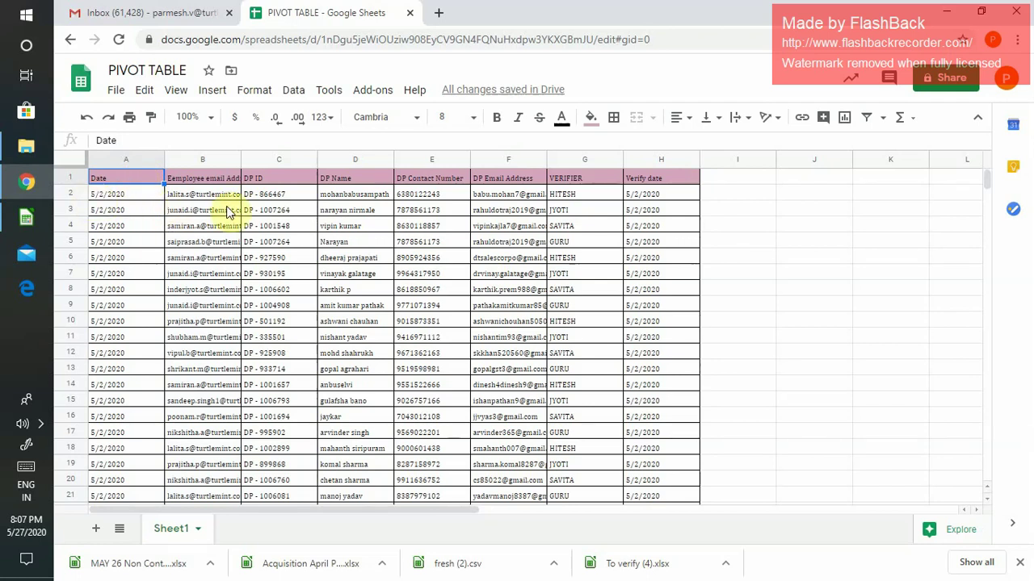
# Examine the first record's DP ID, name, contact, email, verifier and verify date fields, and the employee email column
pyautogui.click(273, 196)
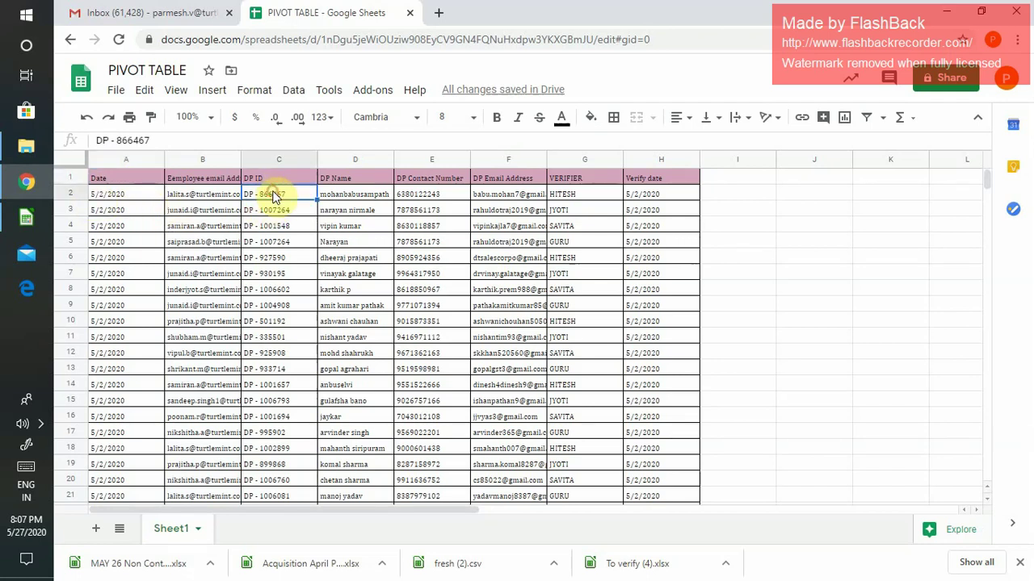
pyautogui.click(349, 197)
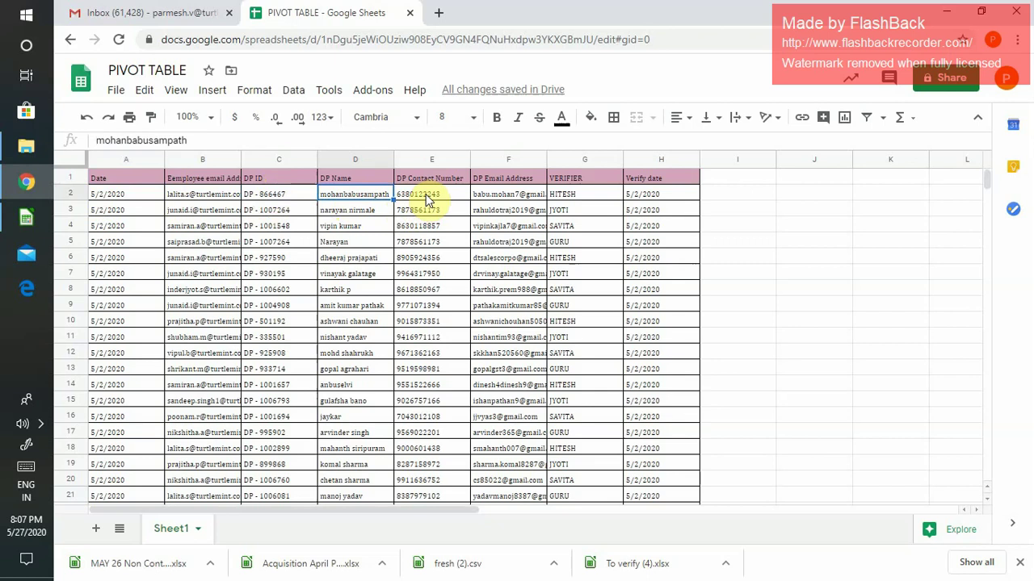
pyautogui.click(284, 198)
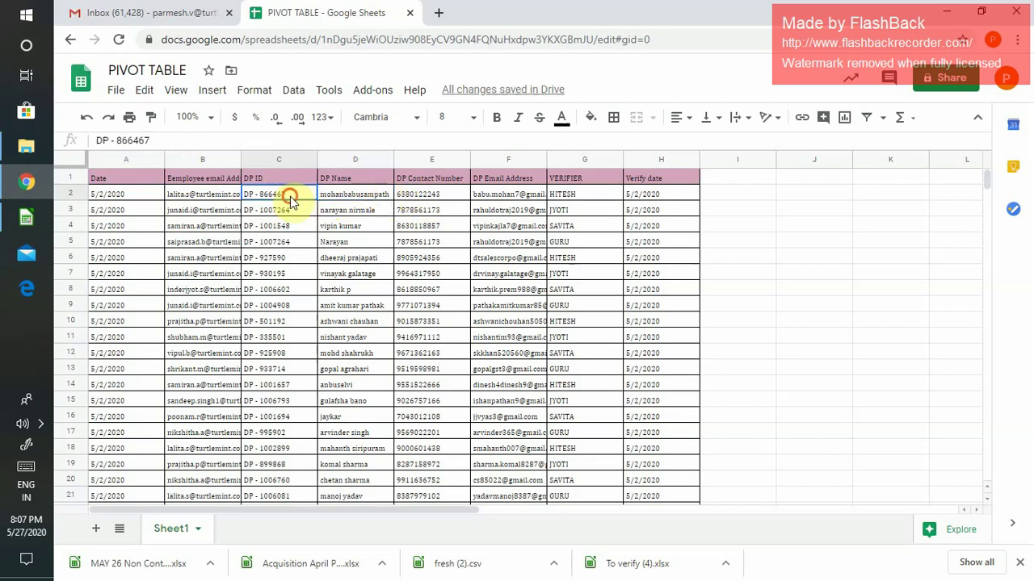
pyautogui.click(343, 195)
pyautogui.click(417, 198)
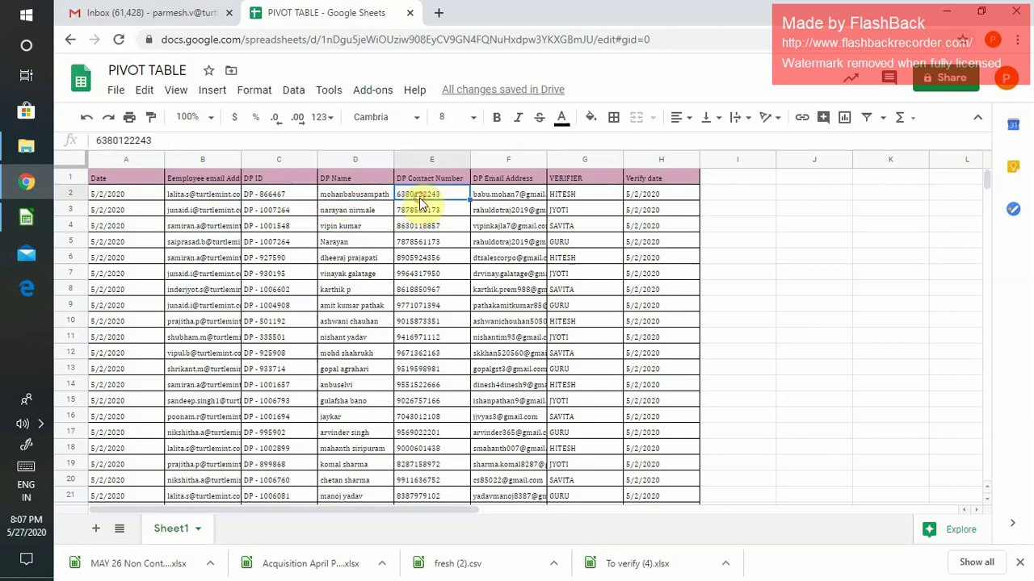
pyautogui.click(490, 200)
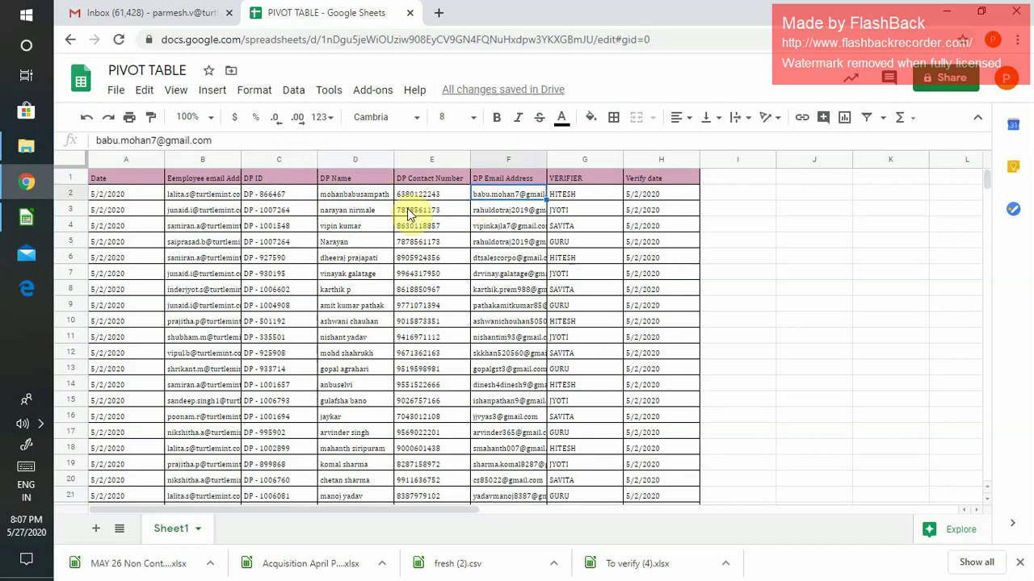
pyautogui.click(568, 198)
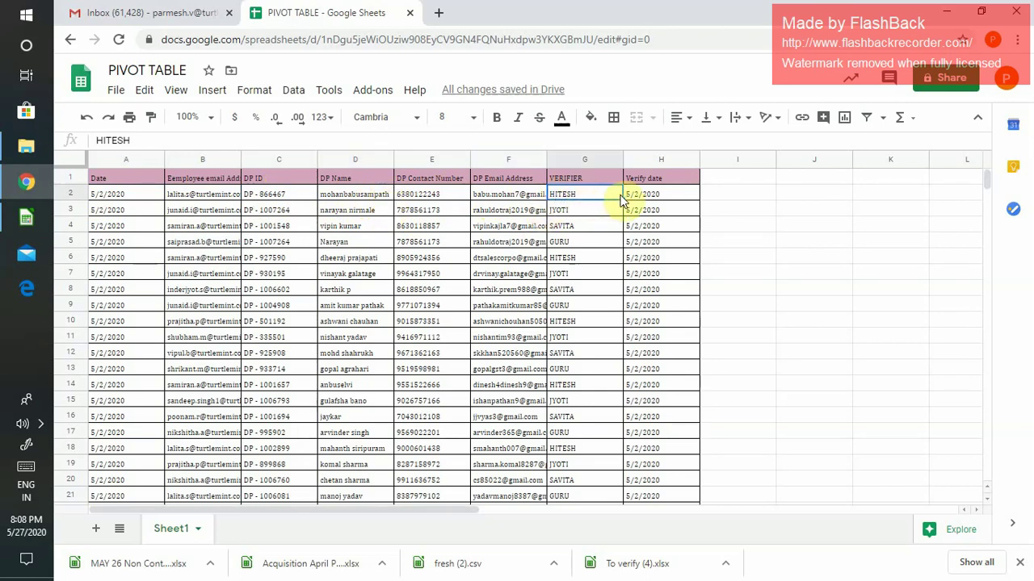
pyautogui.click(650, 201)
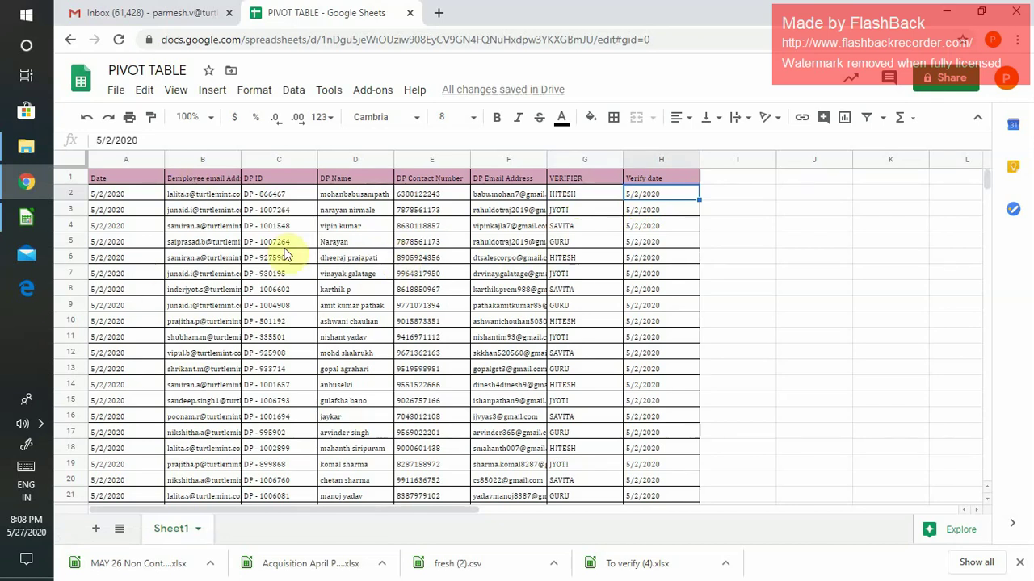
pyautogui.scroll(-10, 311, 298)
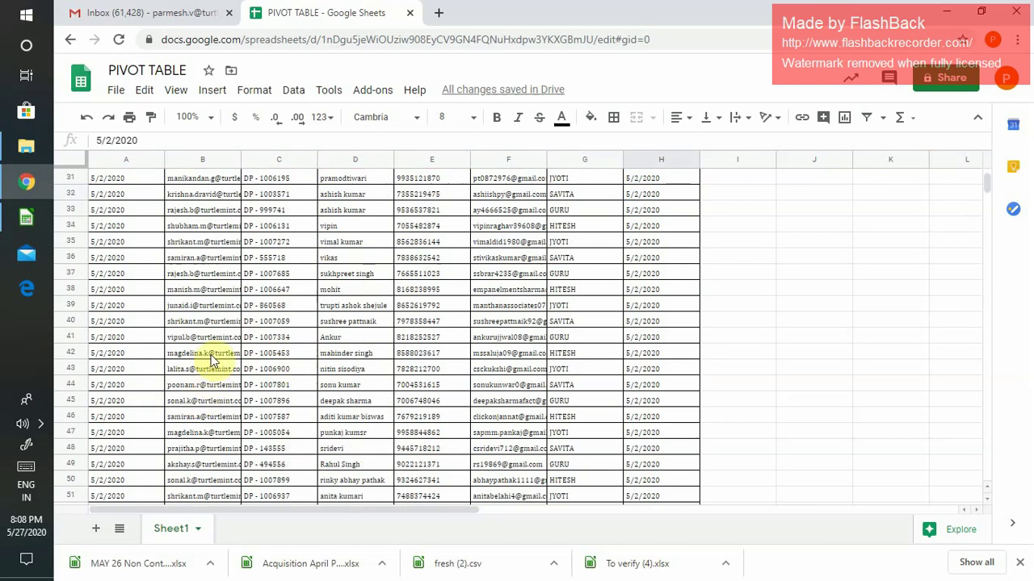
pyautogui.scroll(10, 212, 360)
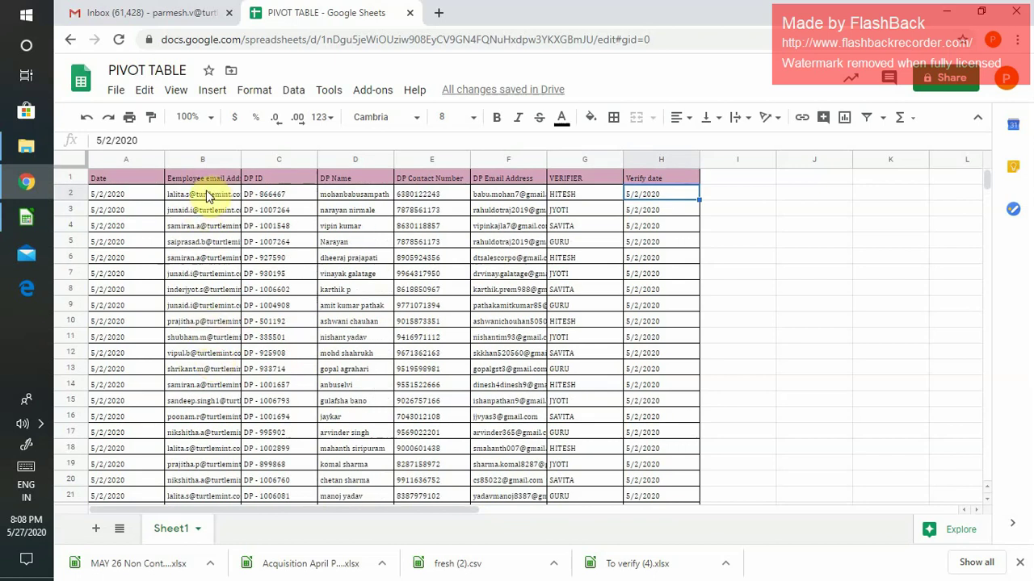
pyautogui.click(202, 159)
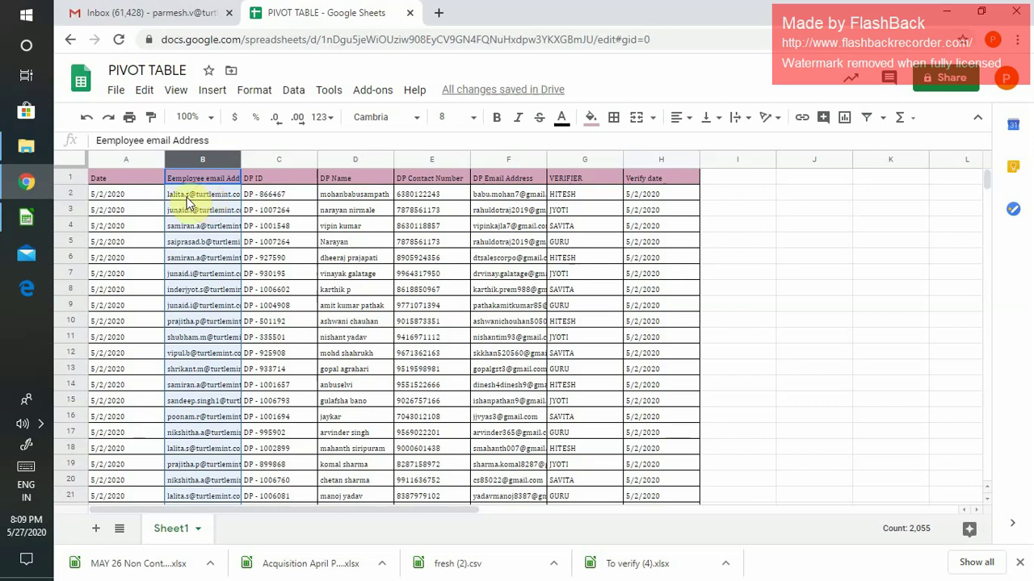
# Create a pivot table on a new sheet from all the data in Sheet1
pyautogui.click(76, 160)
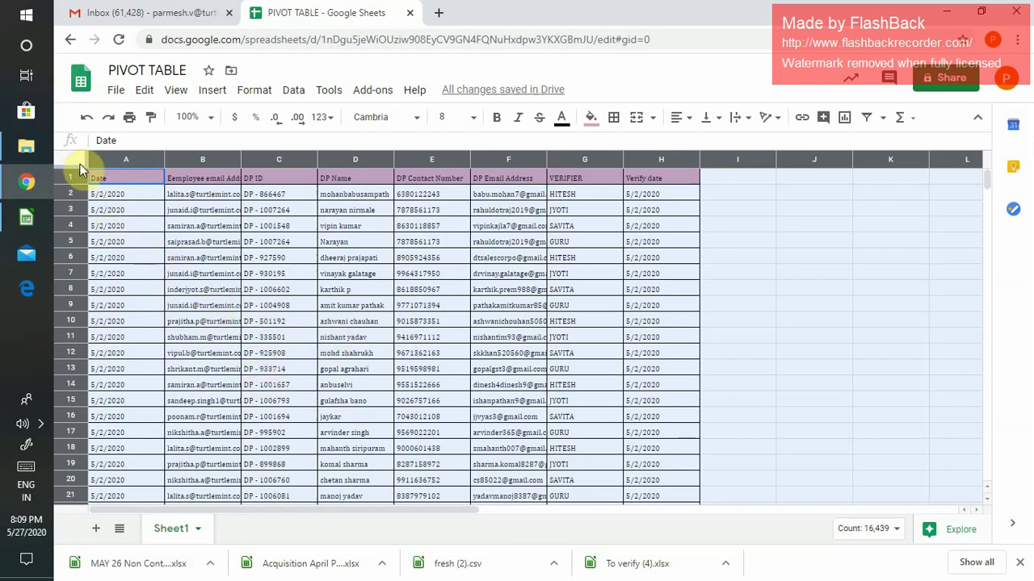
pyautogui.click(150, 226)
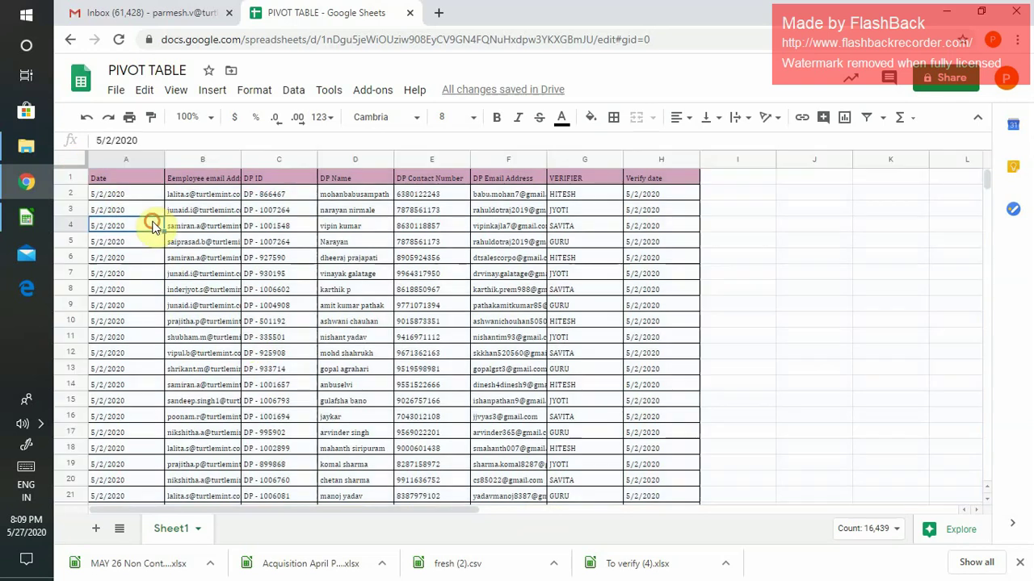
pyautogui.click(79, 166)
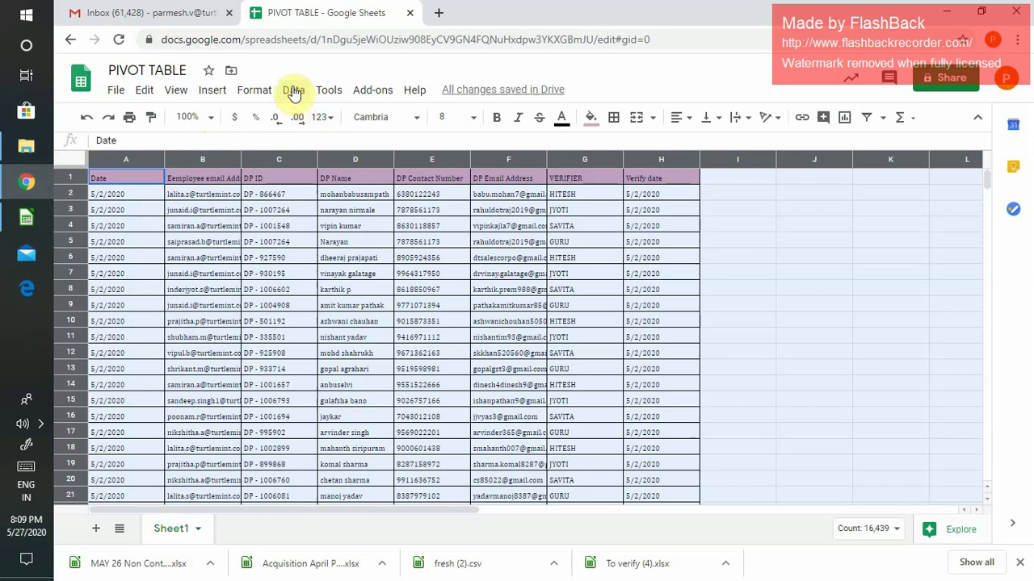
pyautogui.click(296, 96)
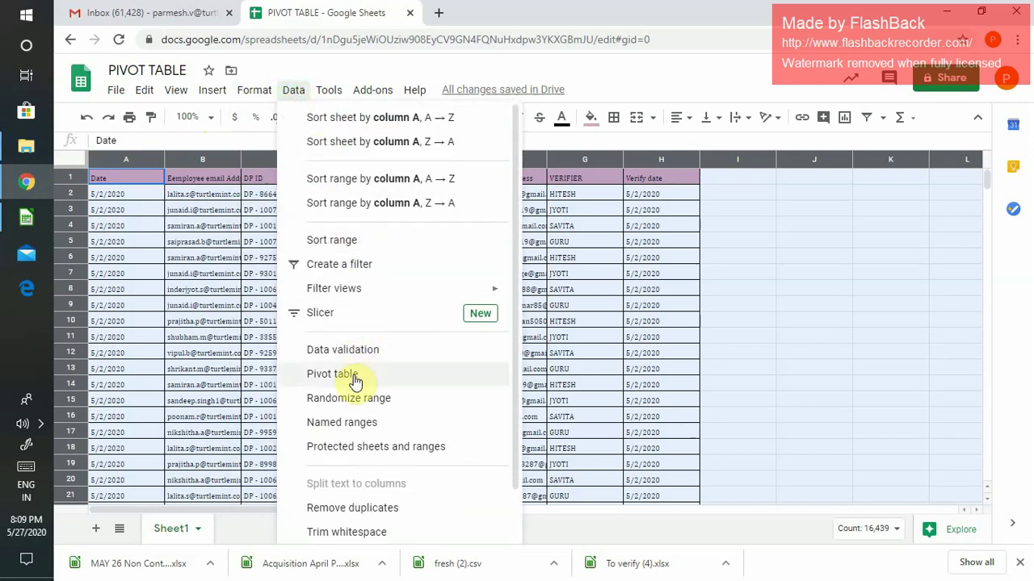
pyautogui.click(352, 379)
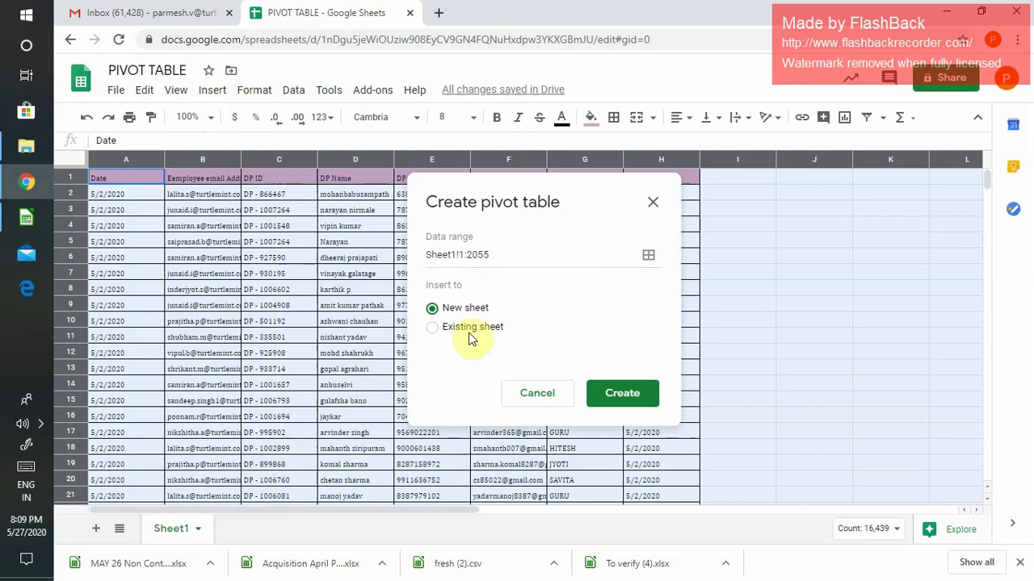
pyautogui.click(622, 393)
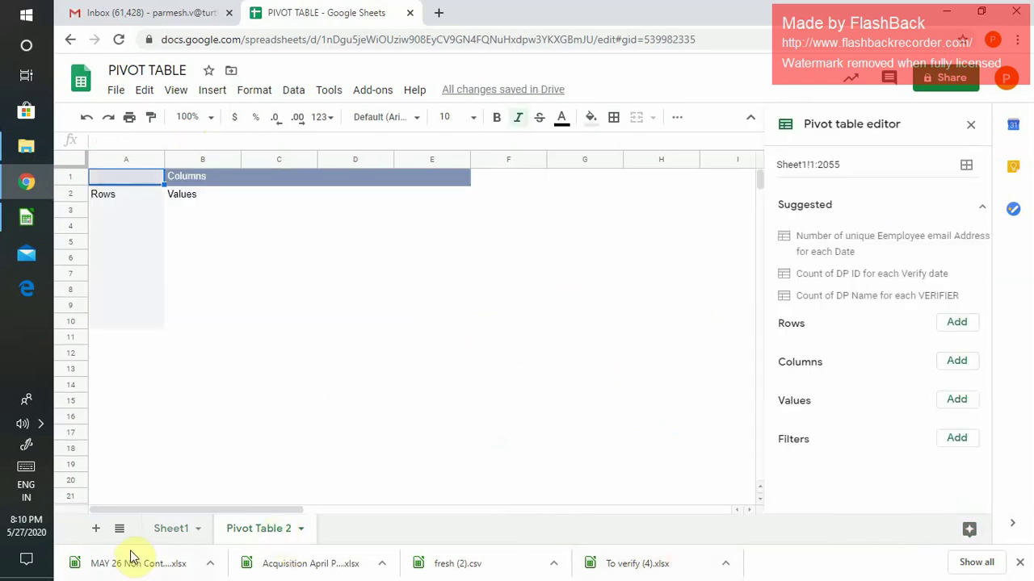
# Compare Sheet1 with the new pivot sheet and examine which lines of the empty layout count as rows
pyautogui.click(170, 531)
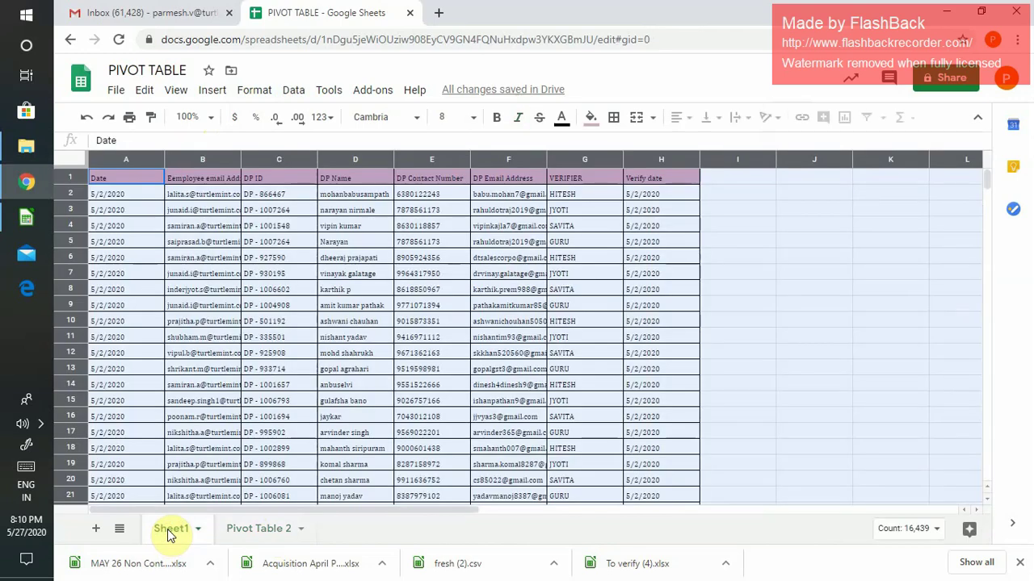
pyautogui.click(264, 530)
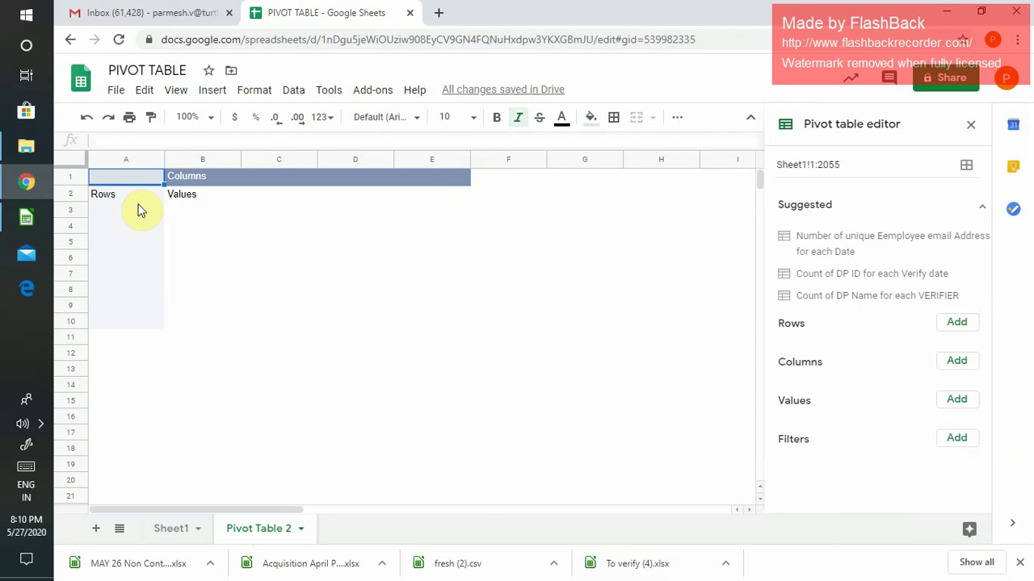
pyautogui.click(73, 176)
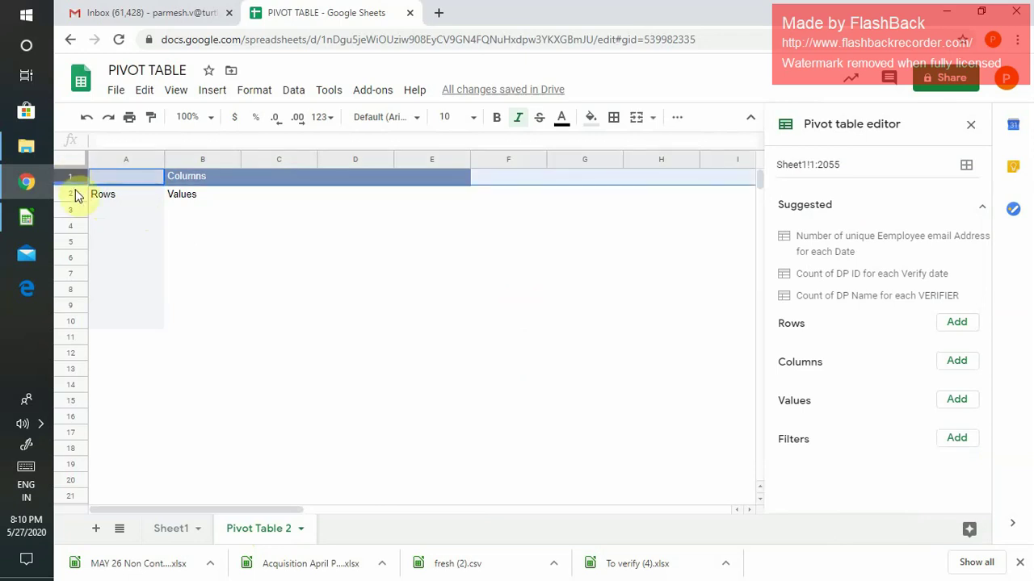
pyautogui.click(75, 193)
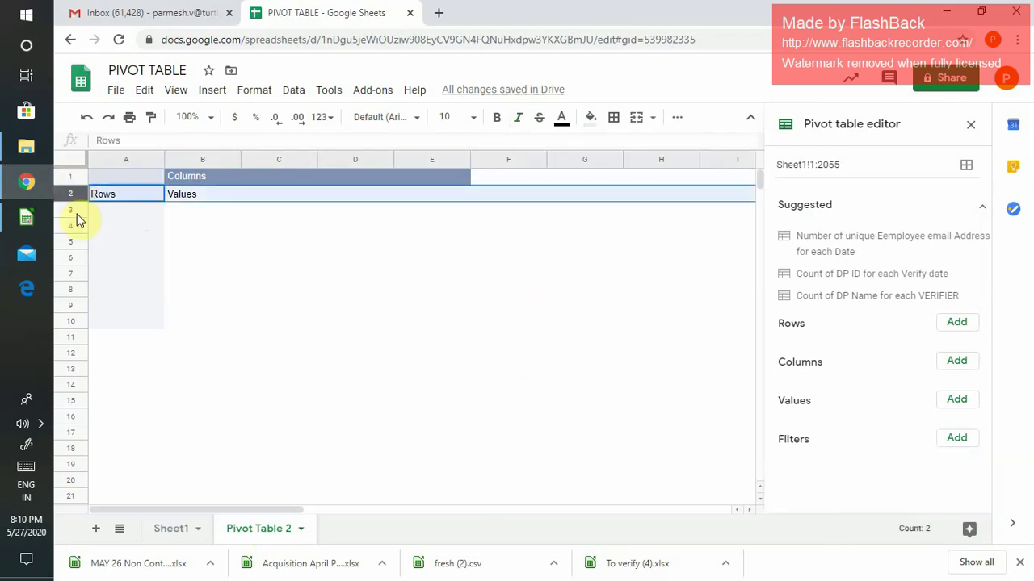
pyautogui.click(75, 211)
pyautogui.click(73, 229)
pyautogui.click(73, 257)
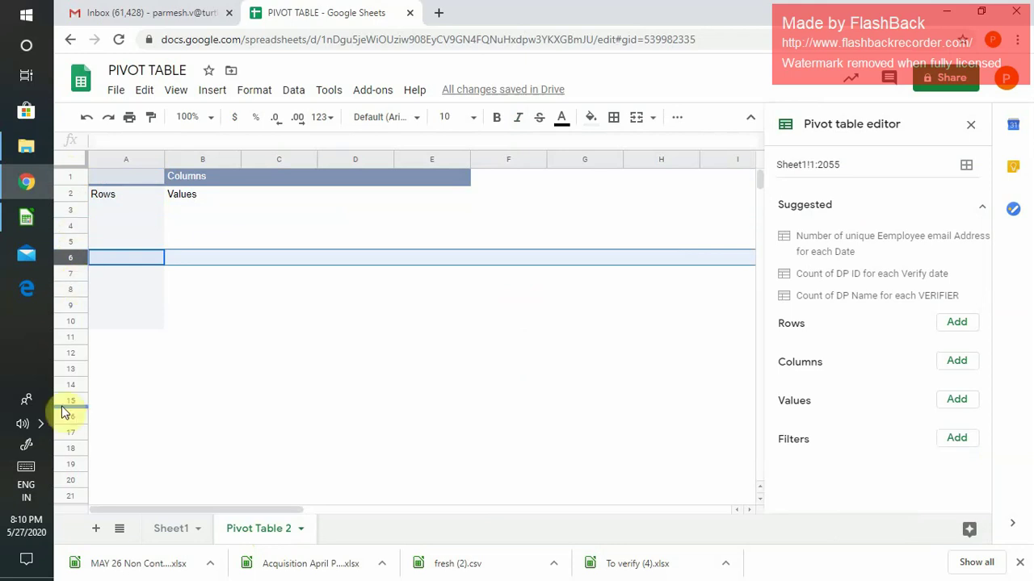
# Examine the columns of the empty pivot layout and the Rows area in column A
pyautogui.click(137, 158)
pyautogui.click(208, 159)
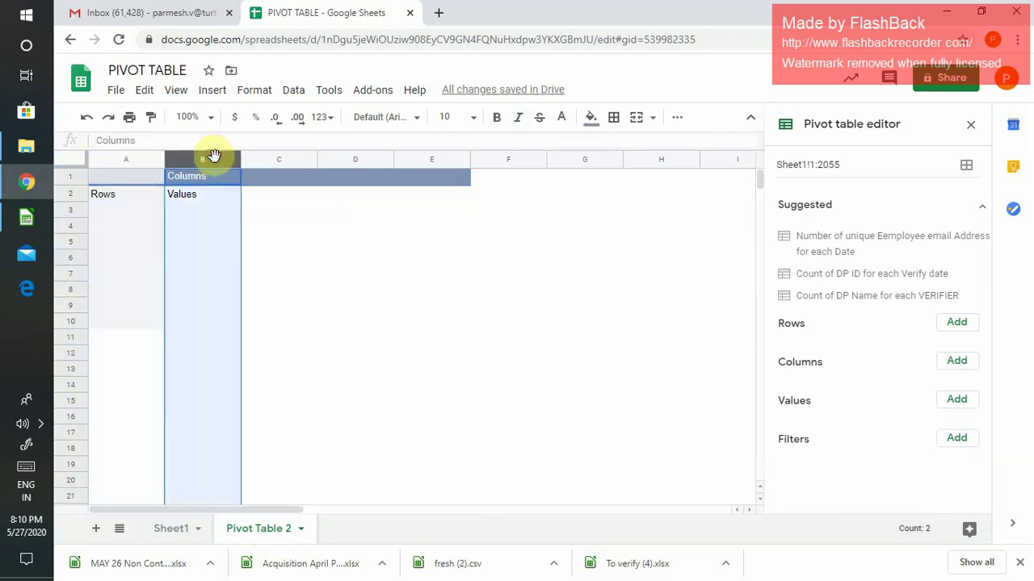
pyautogui.click(279, 160)
pyautogui.click(351, 162)
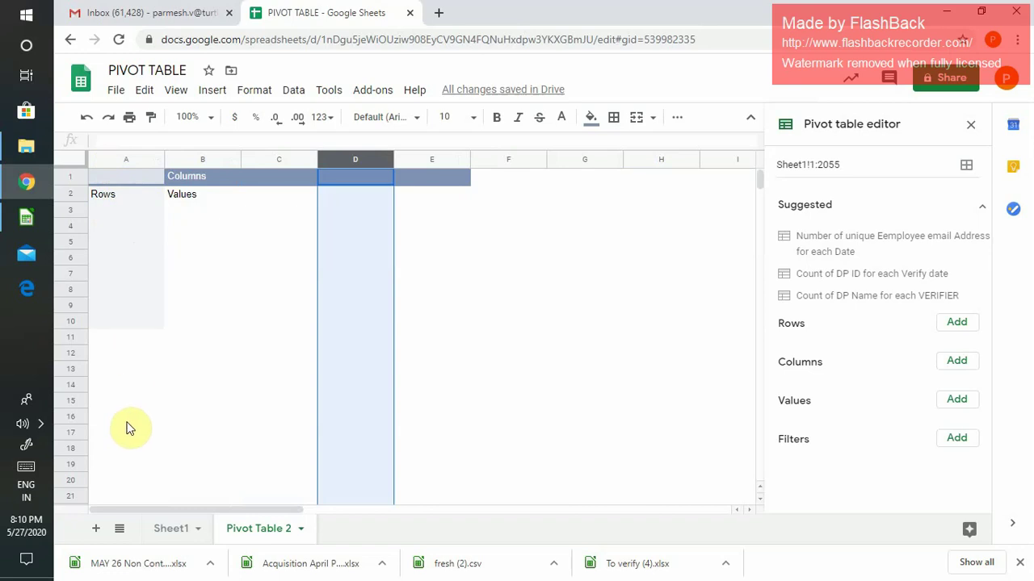
pyautogui.click(117, 159)
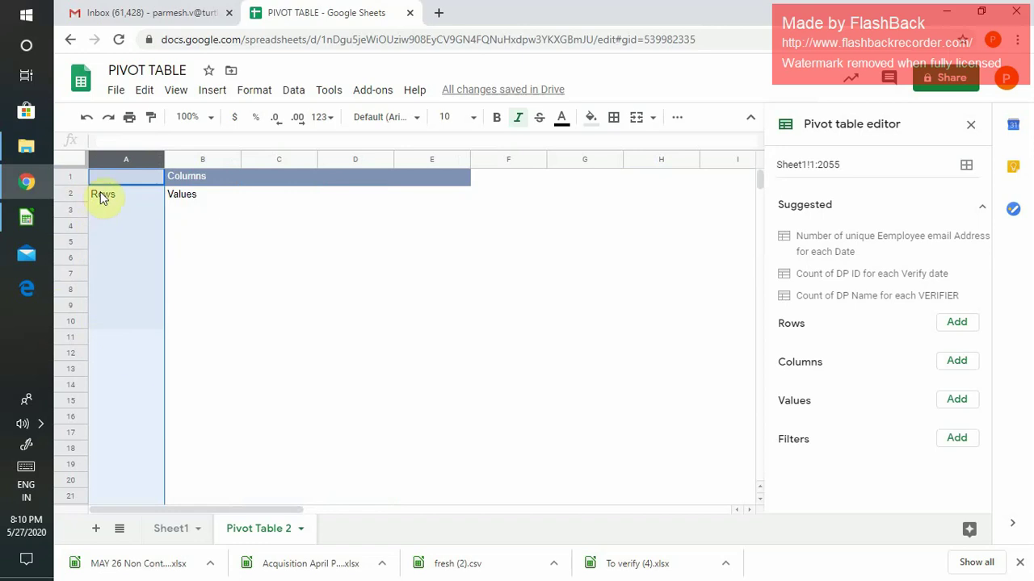
pyautogui.click(101, 196)
pyautogui.click(105, 217)
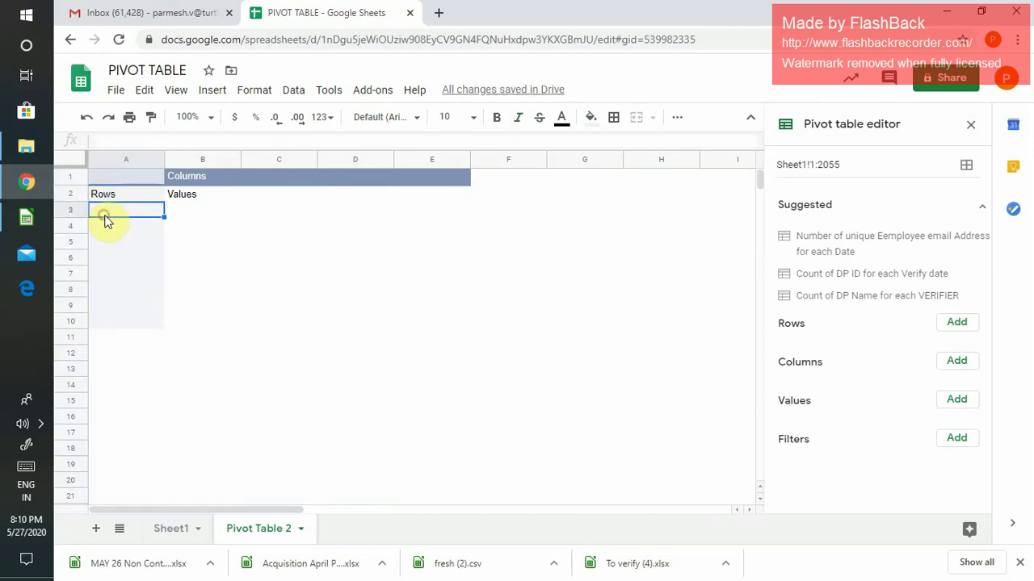
pyautogui.click(108, 225)
pyautogui.click(111, 248)
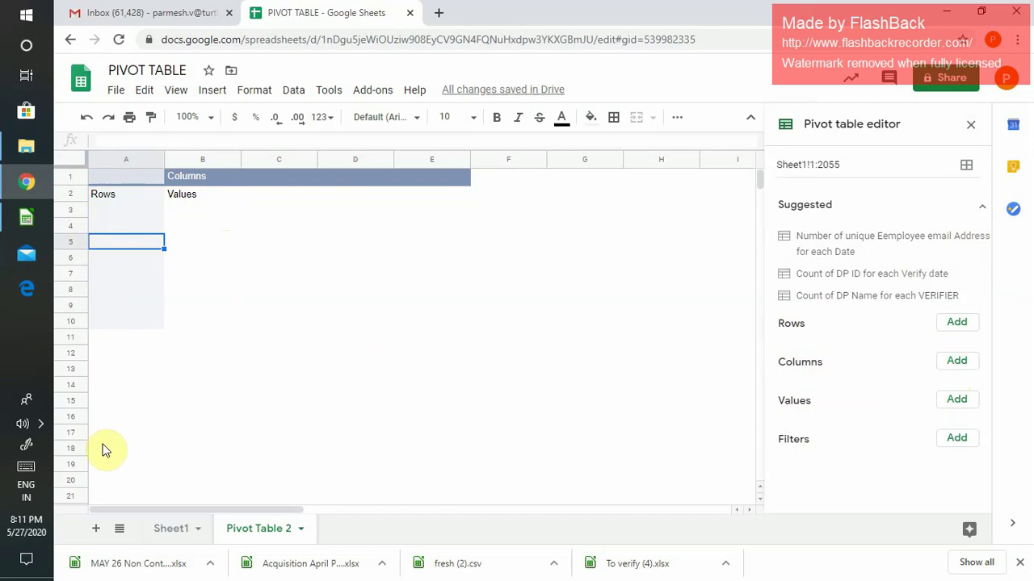
# Review the fields available for the pivot table's rows and compare them with the source headers on Sheet1
pyautogui.click(957, 325)
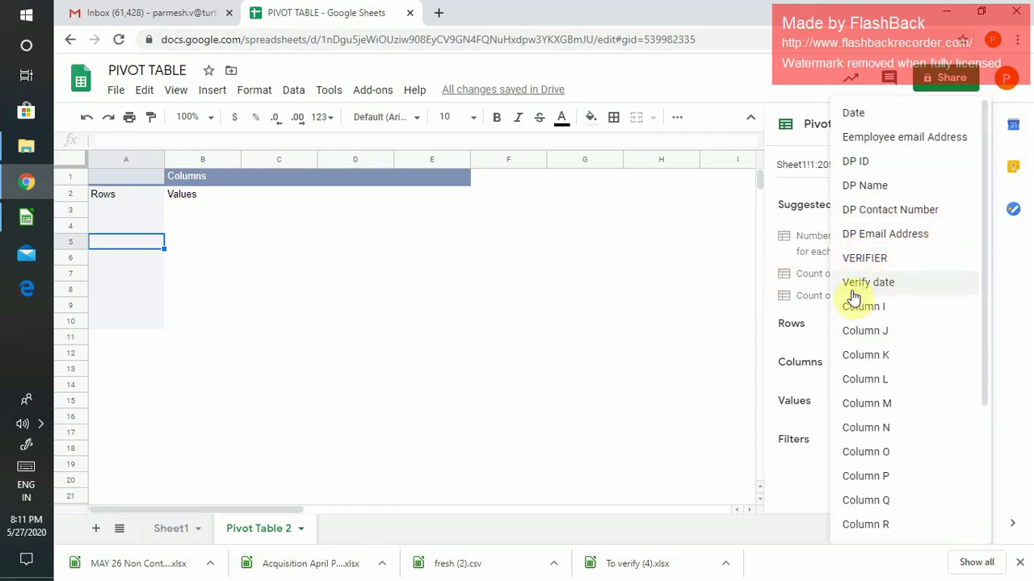
pyautogui.click(166, 534)
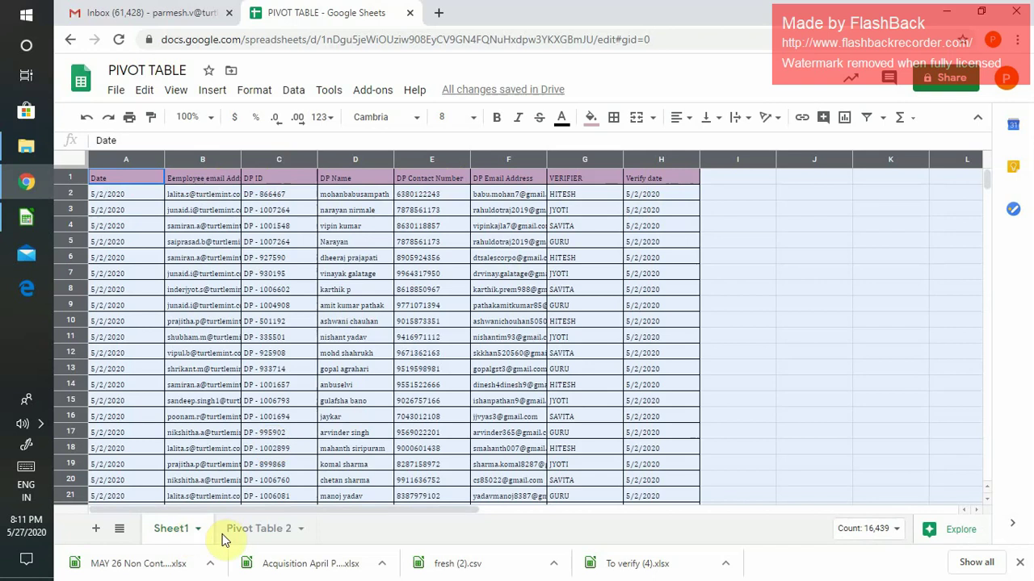
pyautogui.click(242, 529)
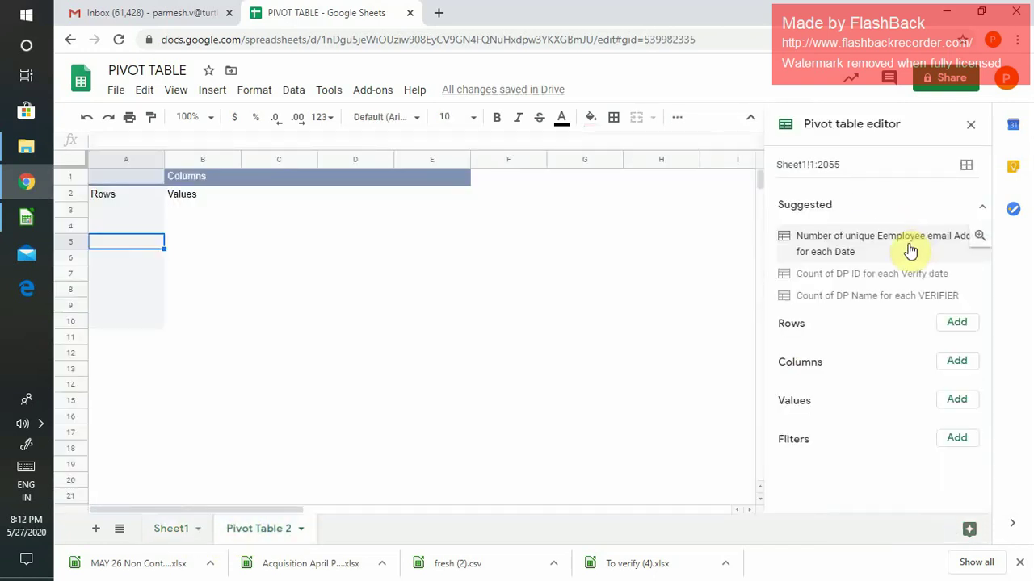
pyautogui.click(176, 531)
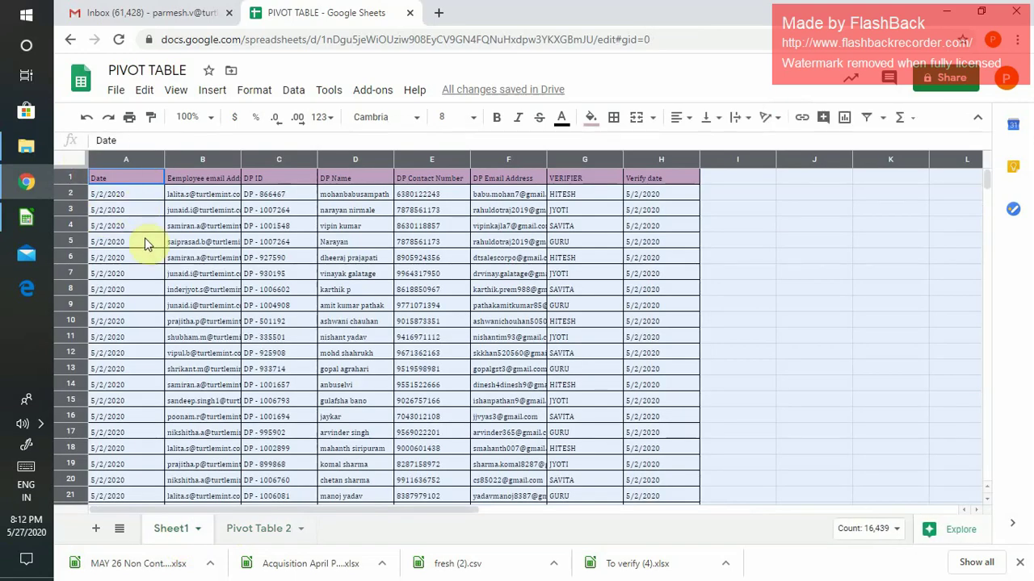
pyautogui.click(293, 94)
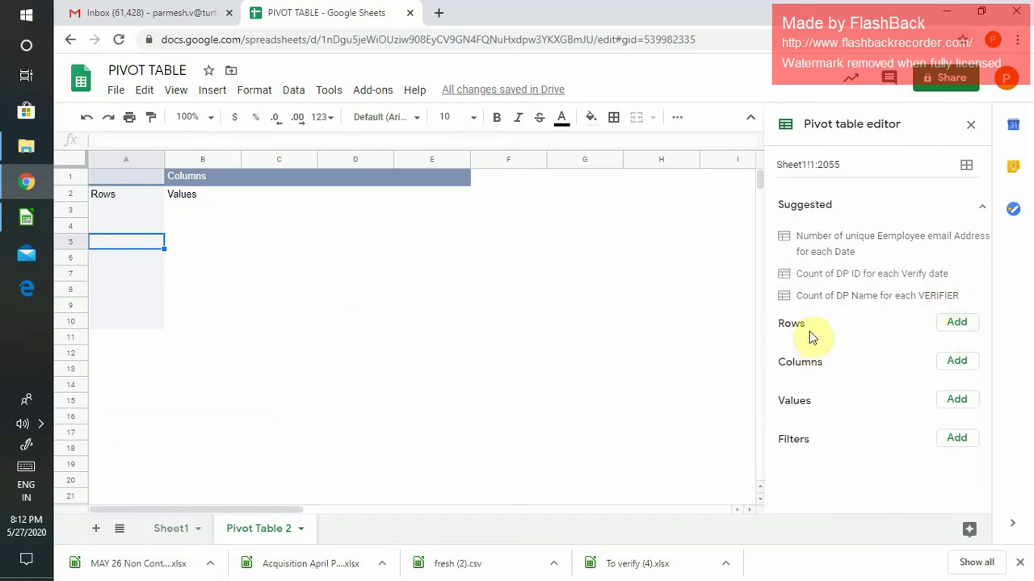
# Add Eemployee email Address as the pivot table's row field and look through the resulting list
pyautogui.click(956, 323)
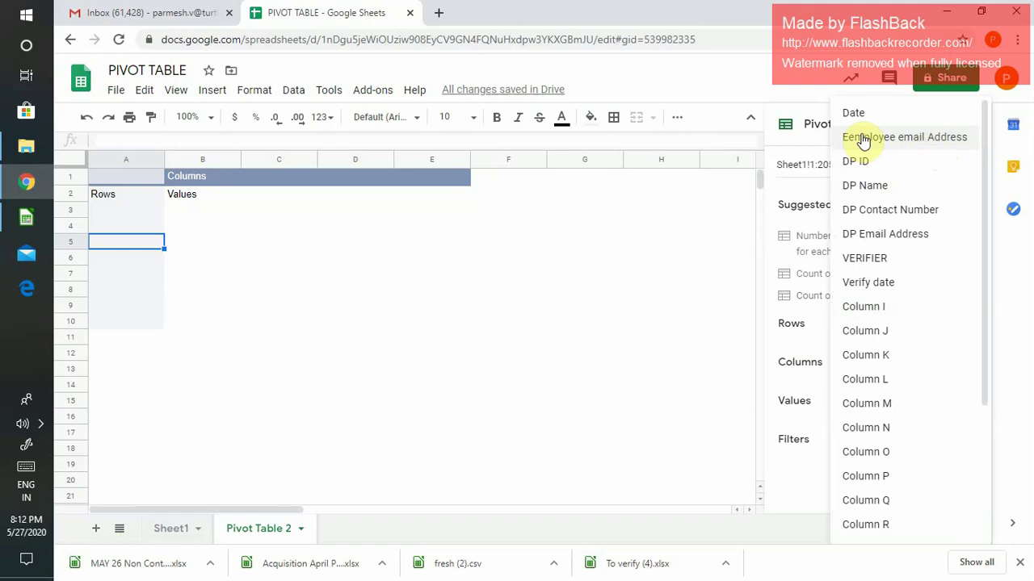
pyautogui.click(929, 146)
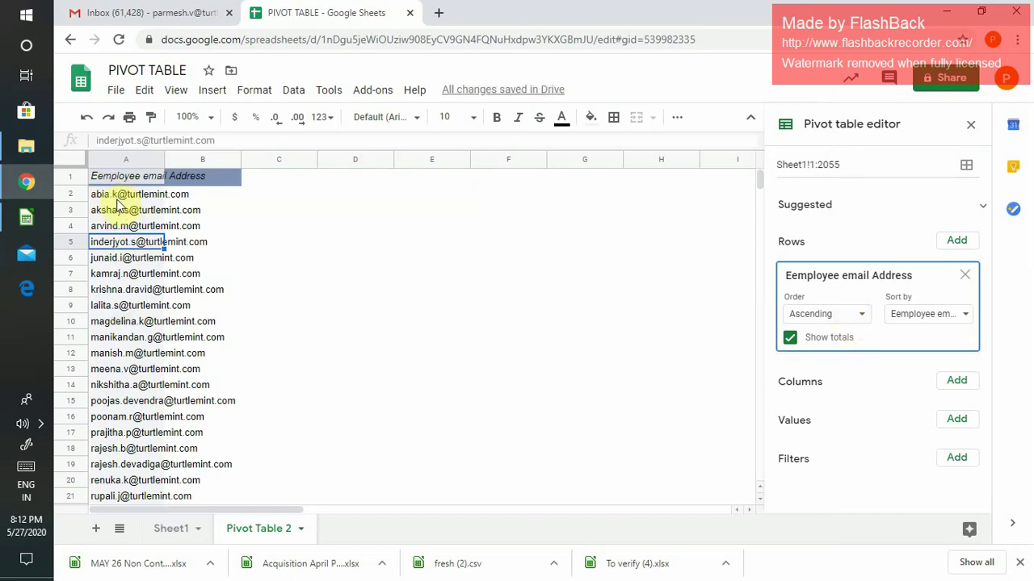
pyautogui.scroll(-1, 113, 372)
pyautogui.scroll(-5, 117, 384)
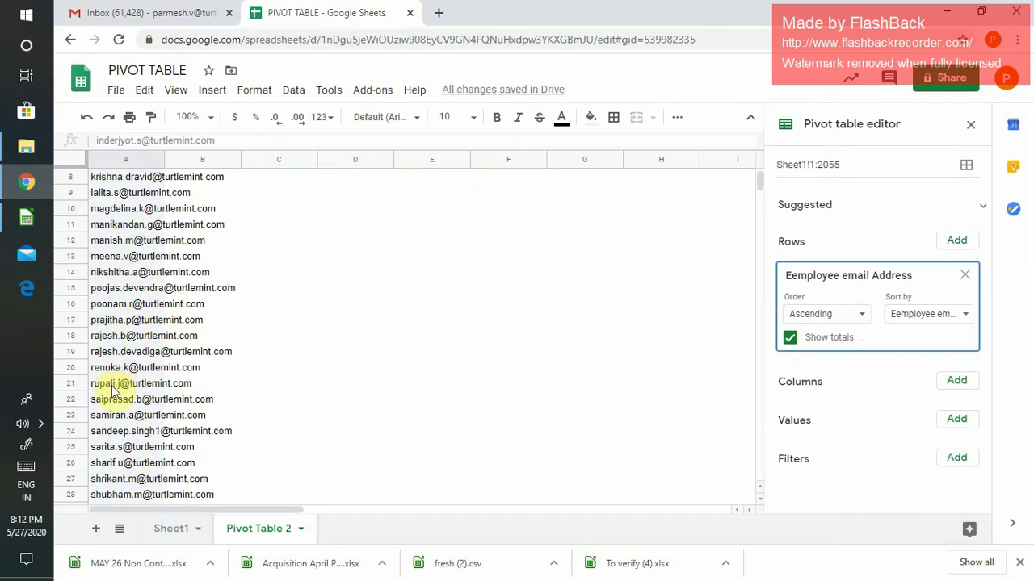
pyautogui.scroll(2, 127, 420)
pyautogui.scroll(3, 129, 416)
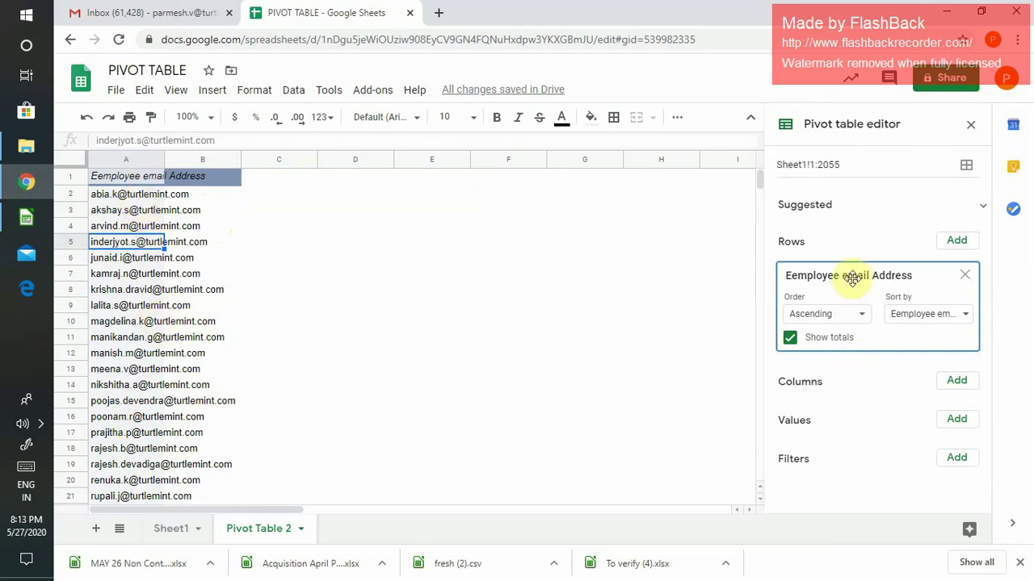
# Add Eemployee email Address to the pivot table's values, summarised by COUNTA
pyautogui.click(956, 425)
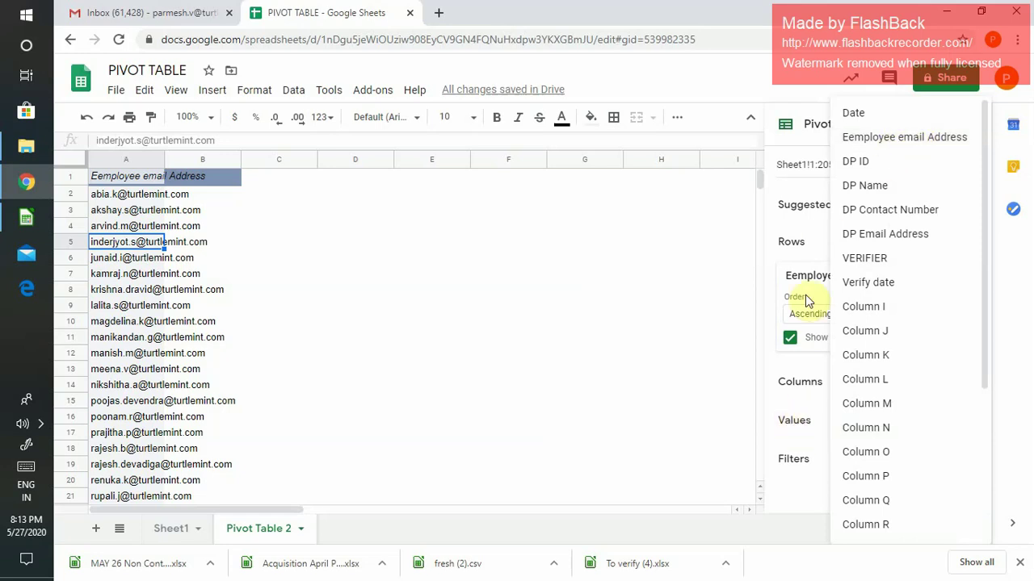
pyautogui.click(766, 404)
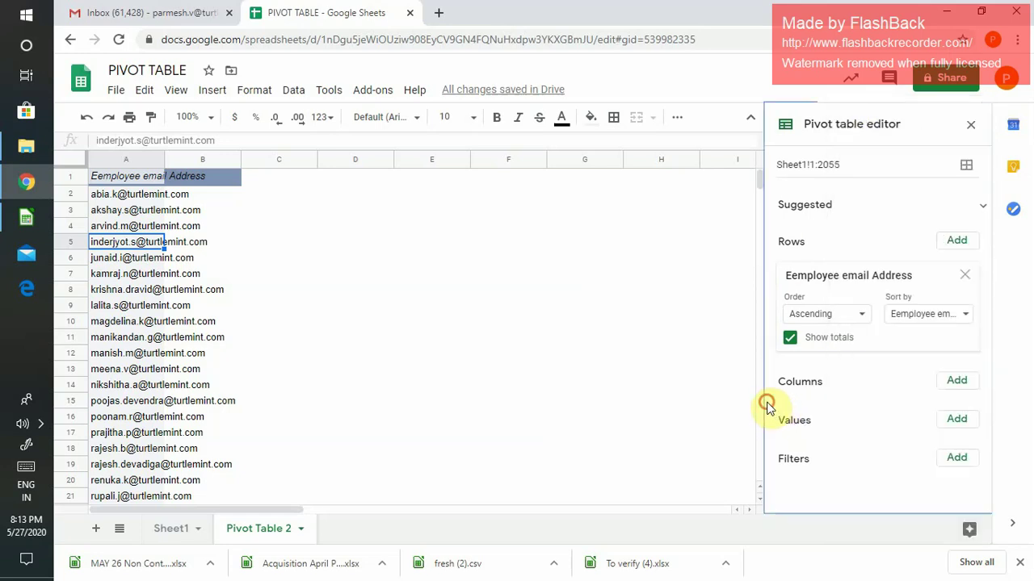
pyautogui.click(957, 420)
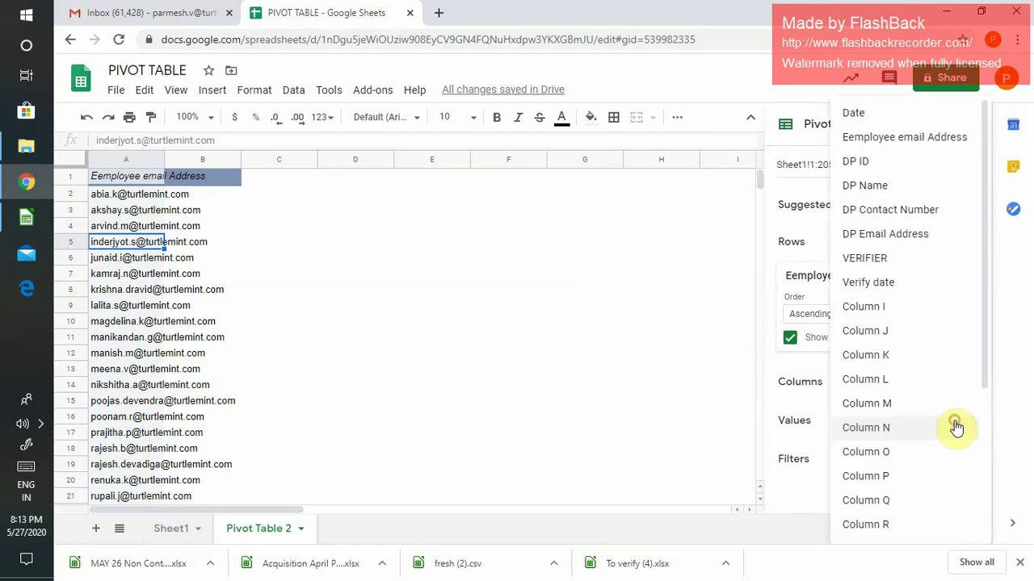
pyautogui.click(913, 141)
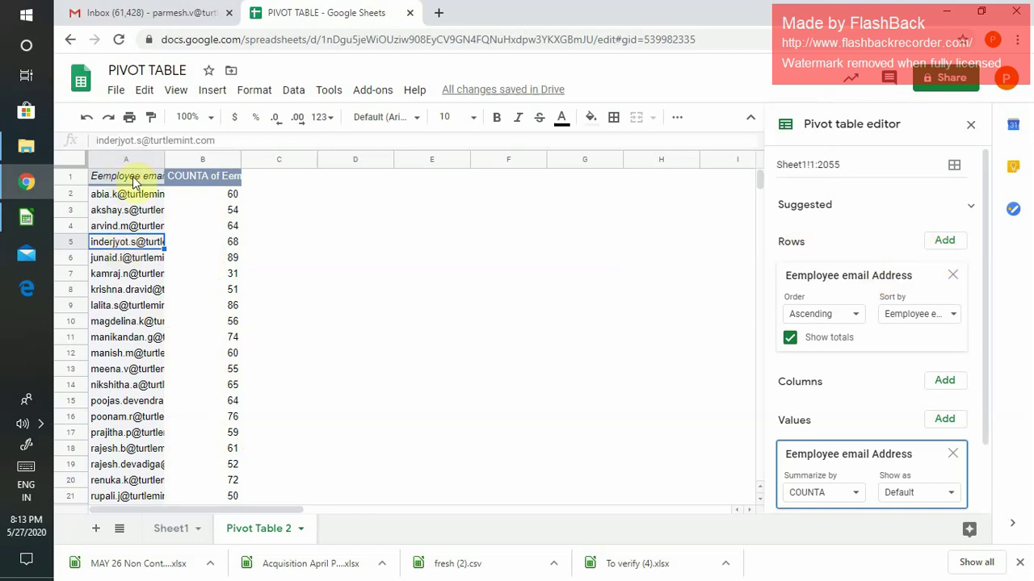
# Add Date as the pivot table's column field and look over the daily counts per employee down to the grand total
pyautogui.click(944, 240)
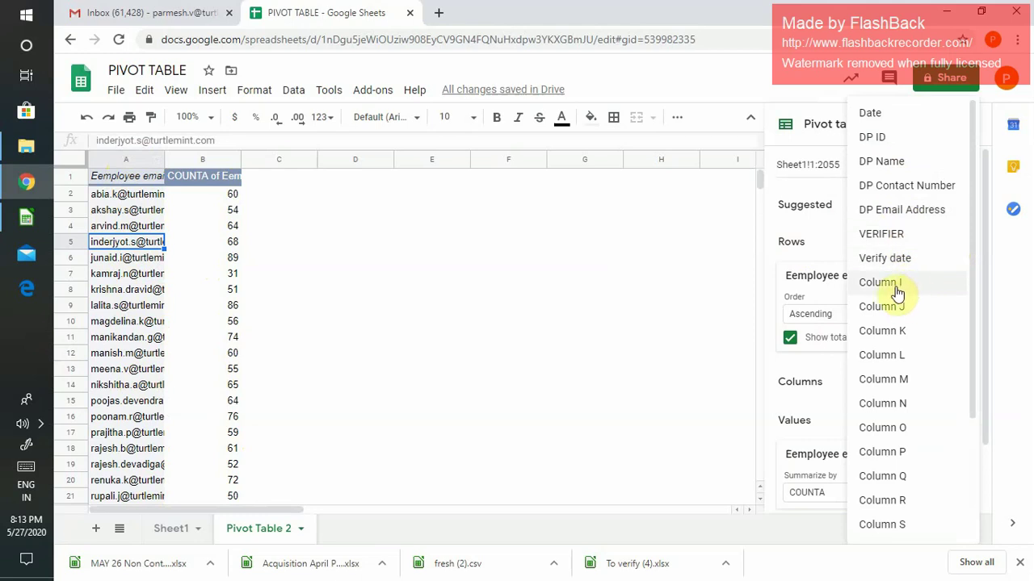
pyautogui.click(812, 370)
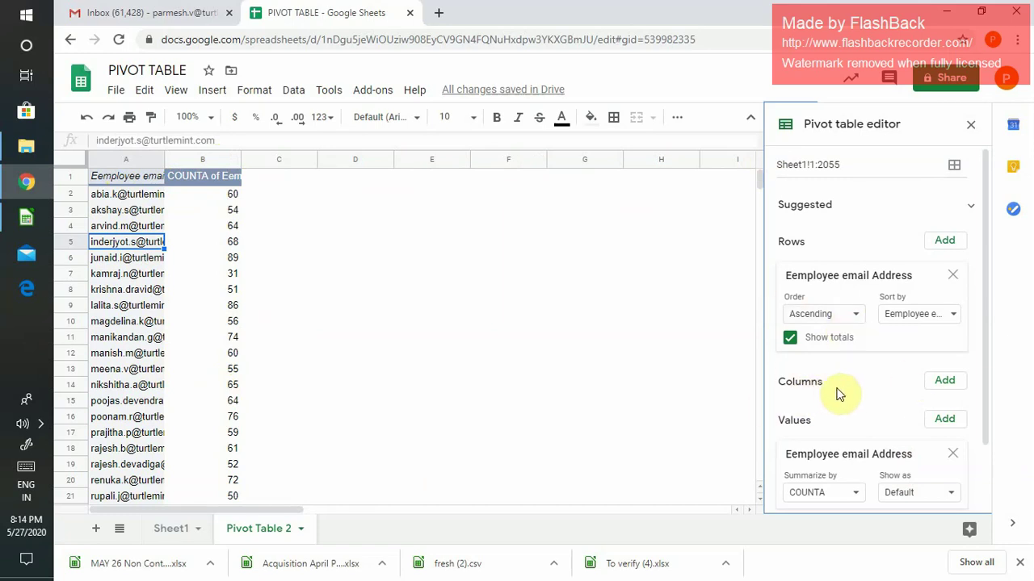
pyautogui.click(941, 383)
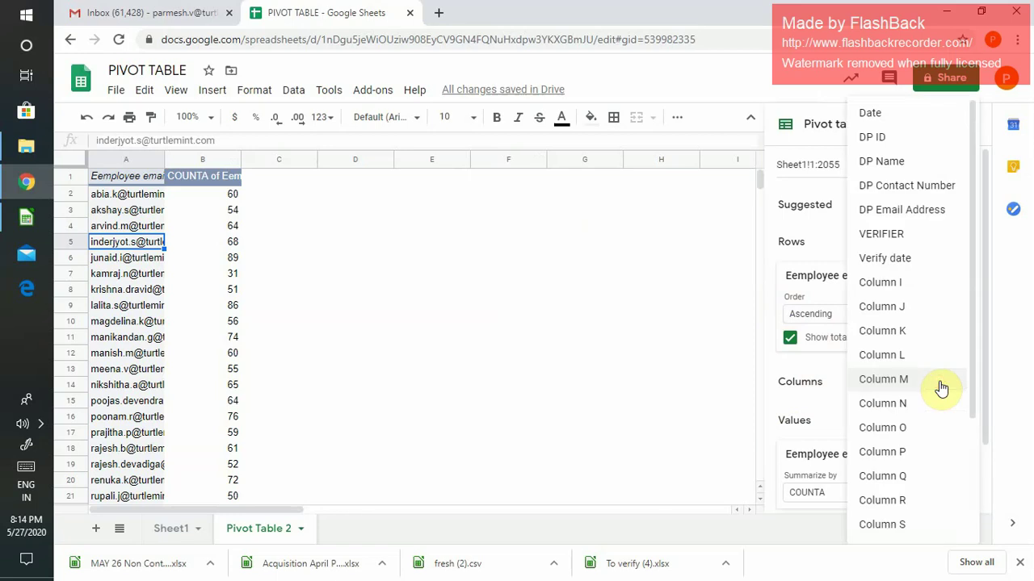
pyautogui.click(885, 116)
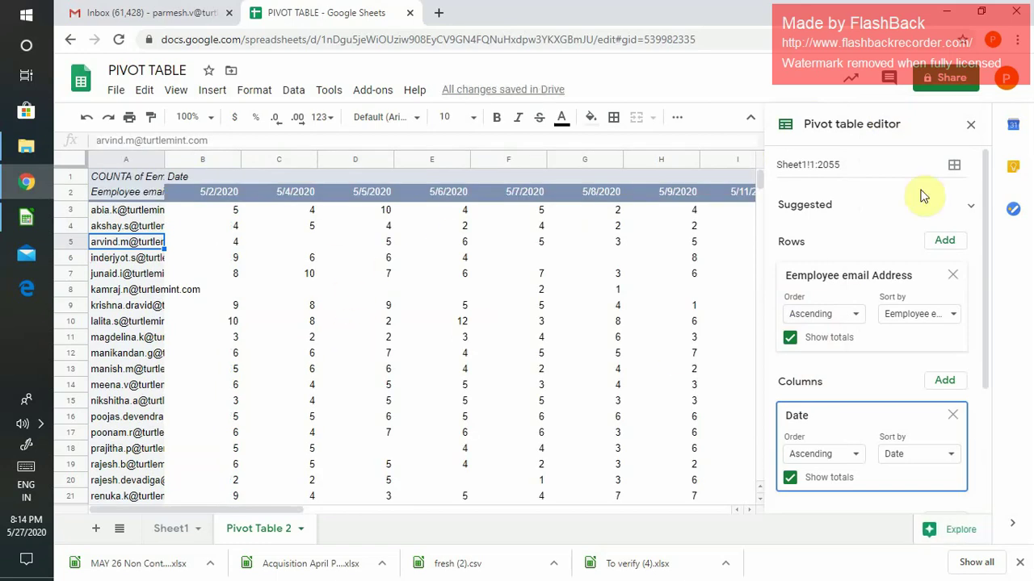
pyautogui.scroll(-7, 408, 416)
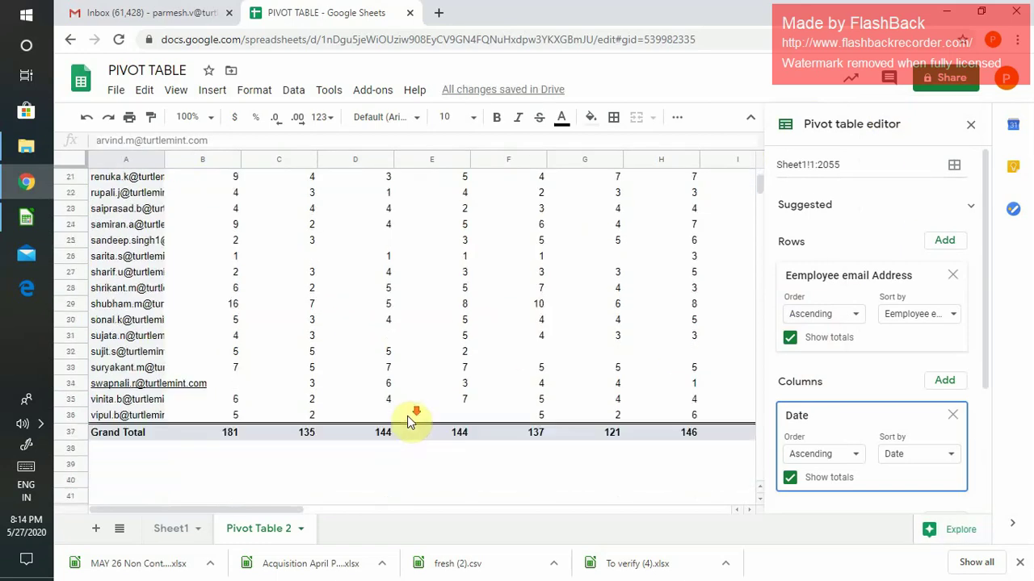
pyautogui.scroll(7, 404, 449)
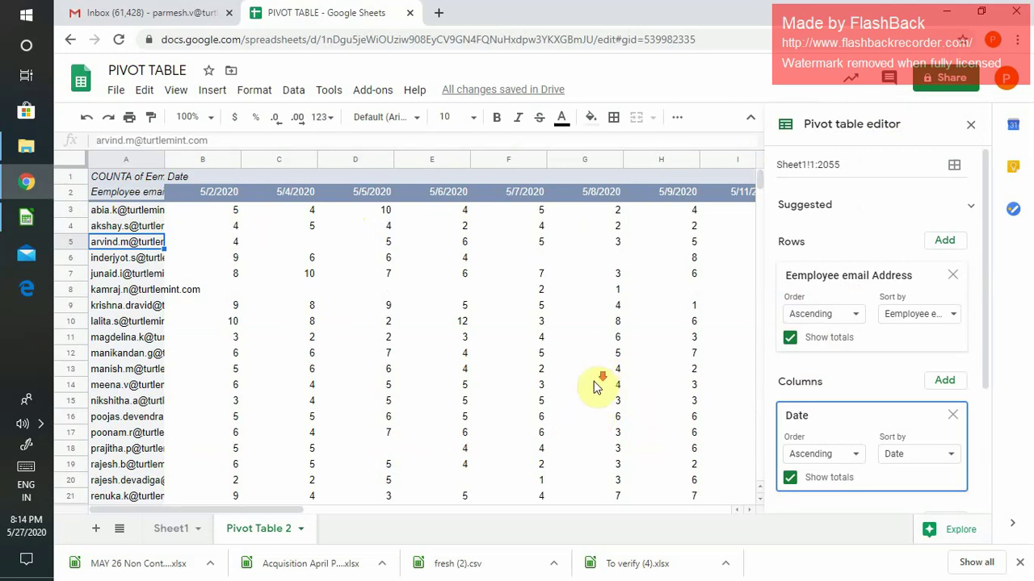
pyautogui.scroll(-2, 595, 388)
pyautogui.scroll(-3, 595, 392)
pyautogui.scroll(5, 471, 445)
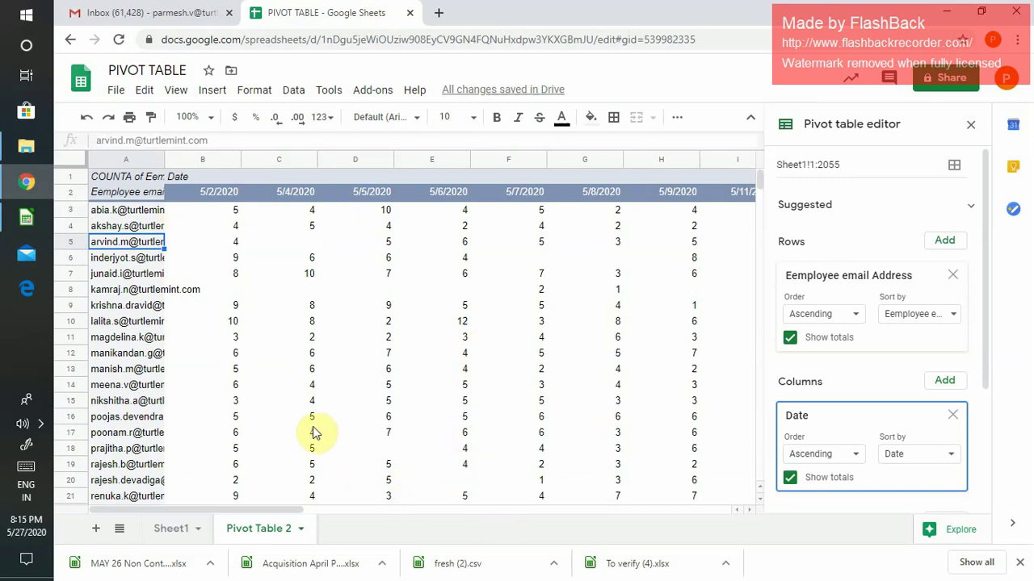
# Examine the entries in the VERIFIER column of Sheet1
pyautogui.click(171, 529)
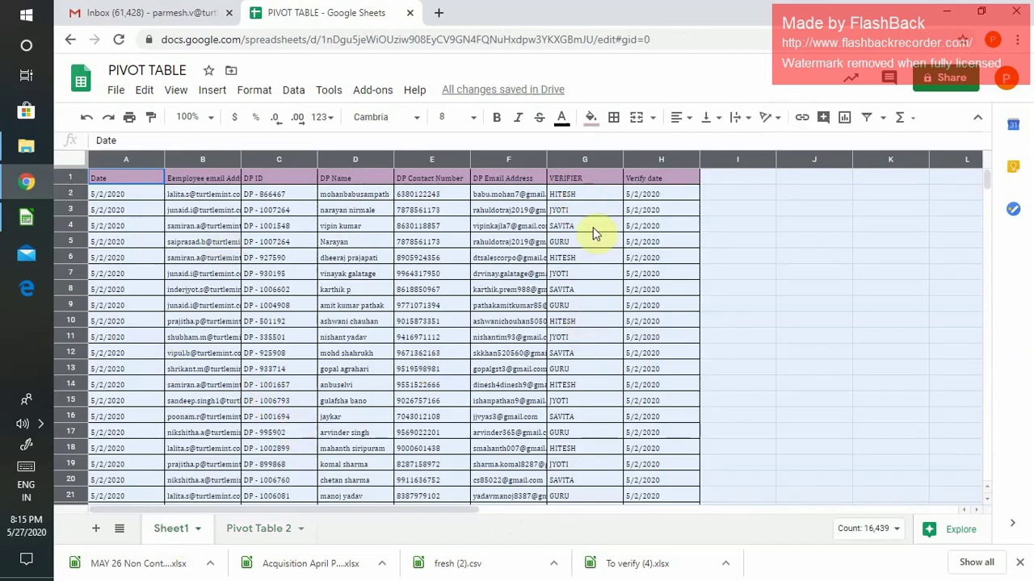
pyautogui.click(581, 194)
pyautogui.press('Down')
pyautogui.press('Down')
pyautogui.press('Down')
pyautogui.press('Down')
pyautogui.press('Down')
pyautogui.press('Down')
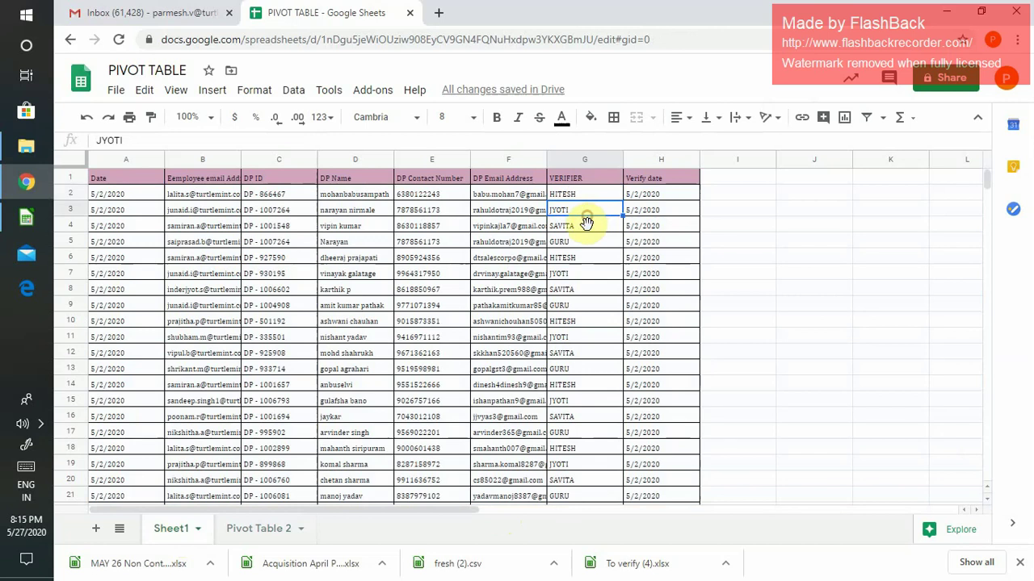
pyautogui.click(576, 196)
pyautogui.click(588, 213)
# Create a second pivot table on a new sheet from all the data in Sheet1
pyautogui.click(79, 160)
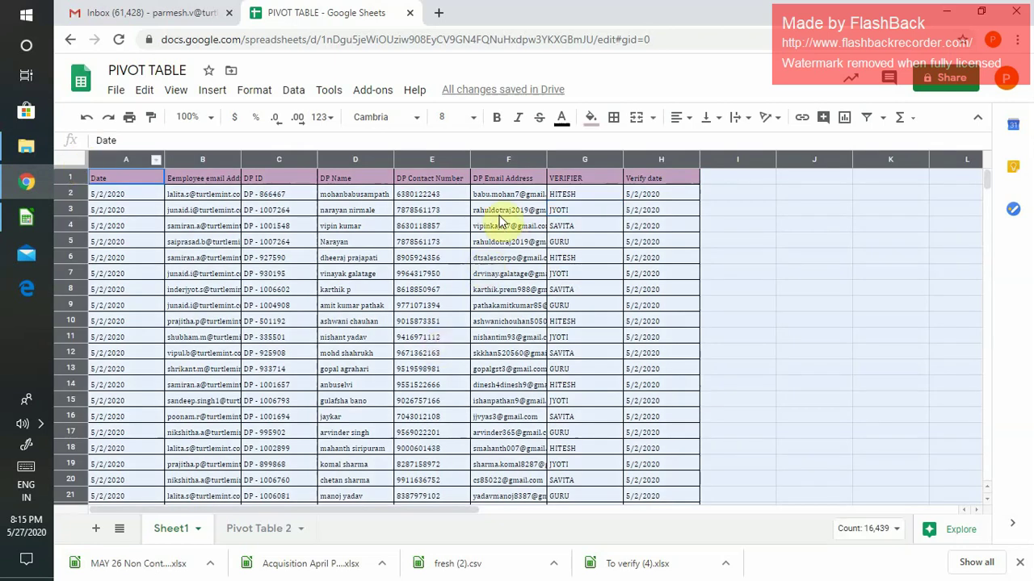
pyautogui.click(294, 91)
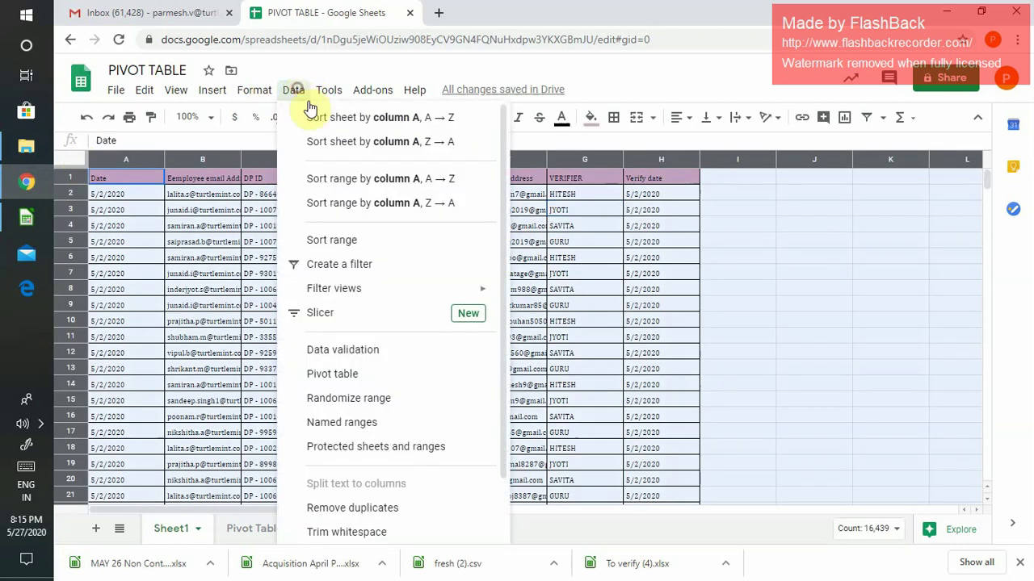
pyautogui.click(363, 374)
pyautogui.click(642, 395)
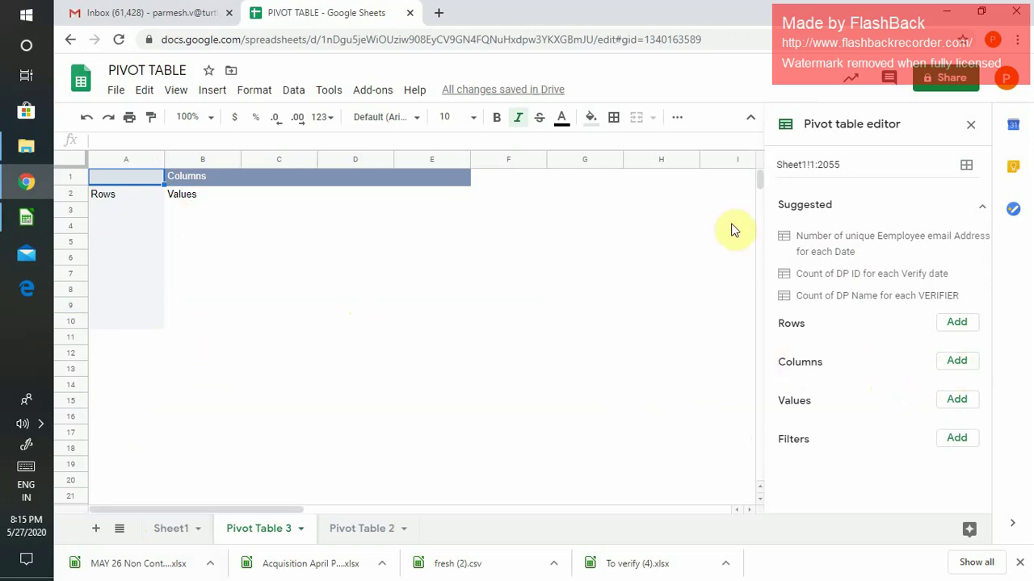
# Add VERIFIER as the new pivot table's column field and as its value, summarised by COUNTA
pyautogui.click(956, 360)
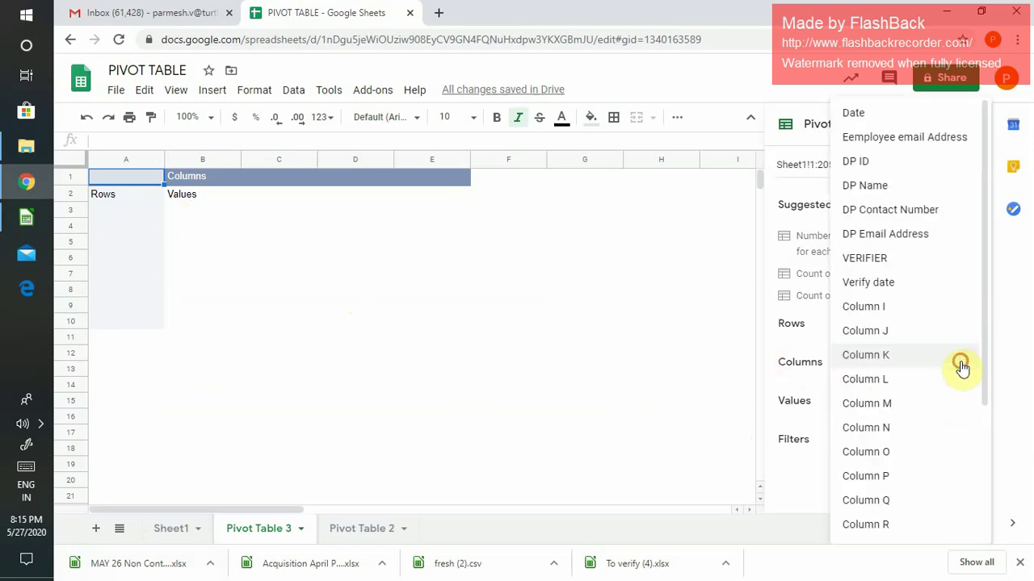
pyautogui.click(880, 258)
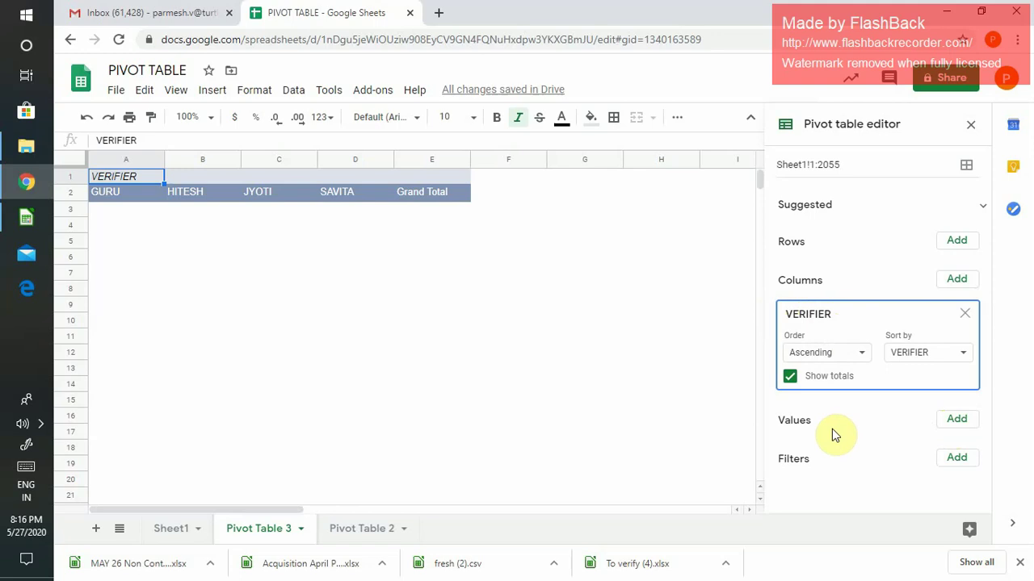
pyautogui.click(959, 421)
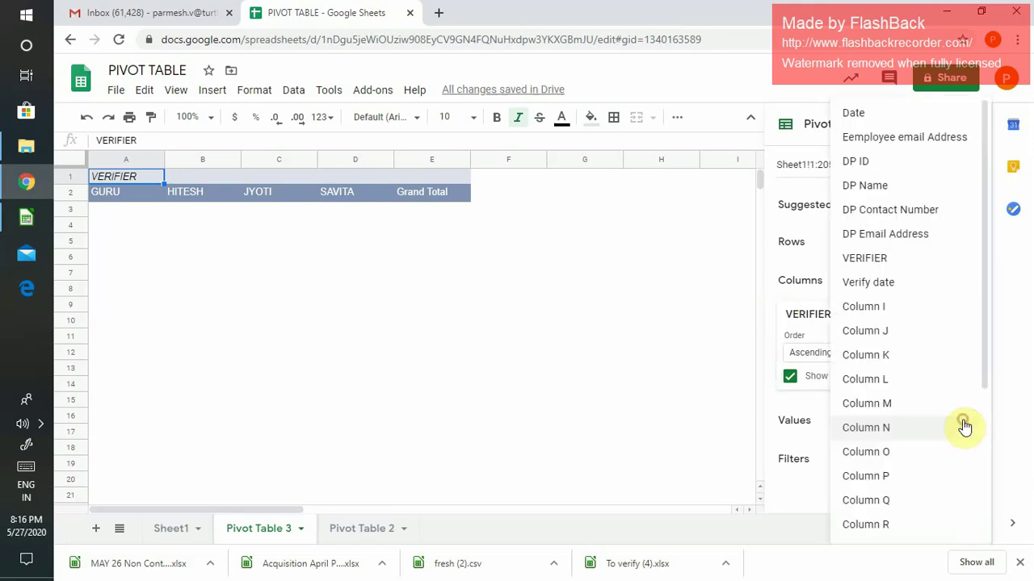
pyautogui.click(875, 267)
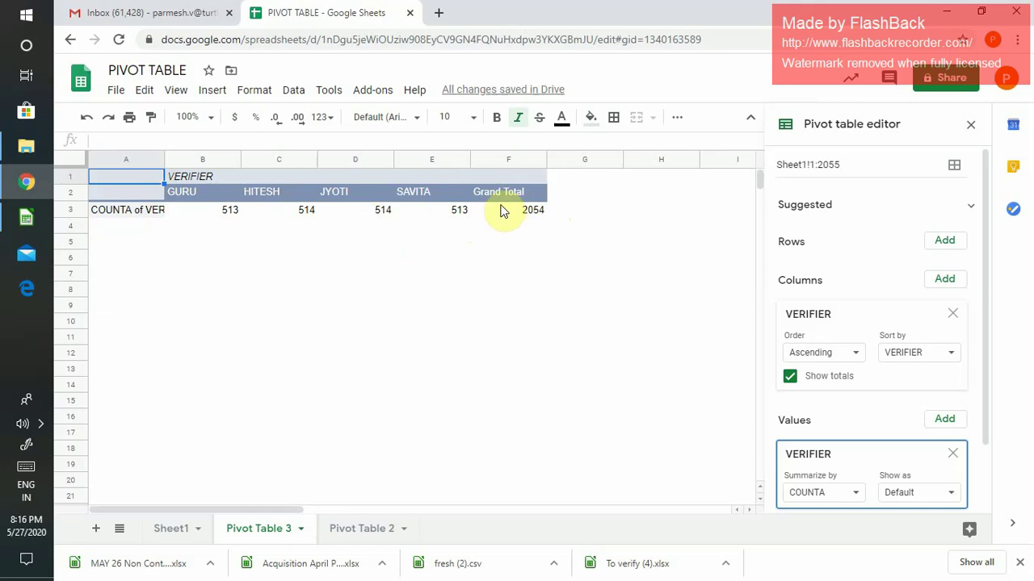
# Compare the verifier pivot table with the one on Pivot Table 2, and add Verify date as its row field
pyautogui.click(347, 529)
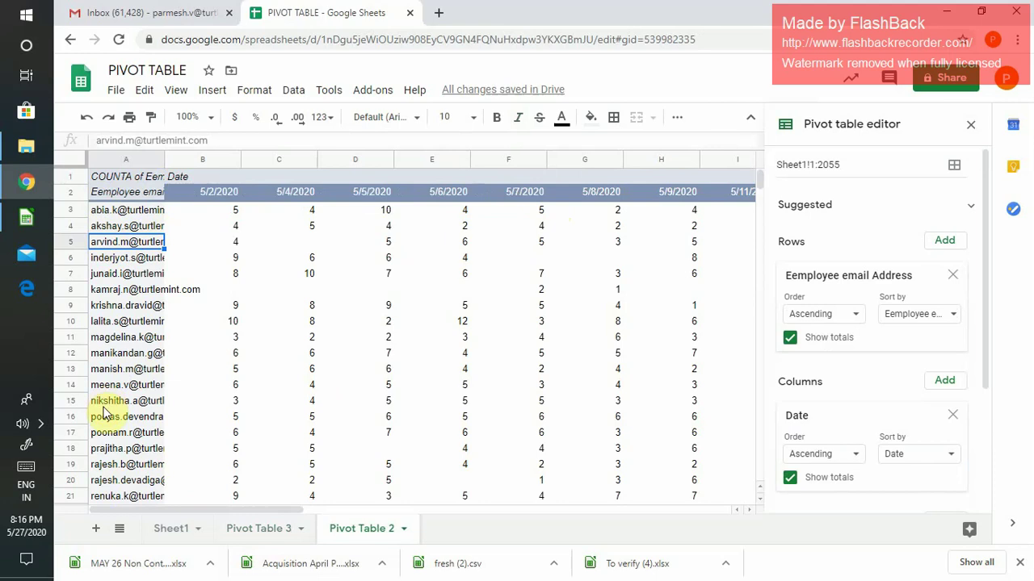
pyautogui.click(269, 530)
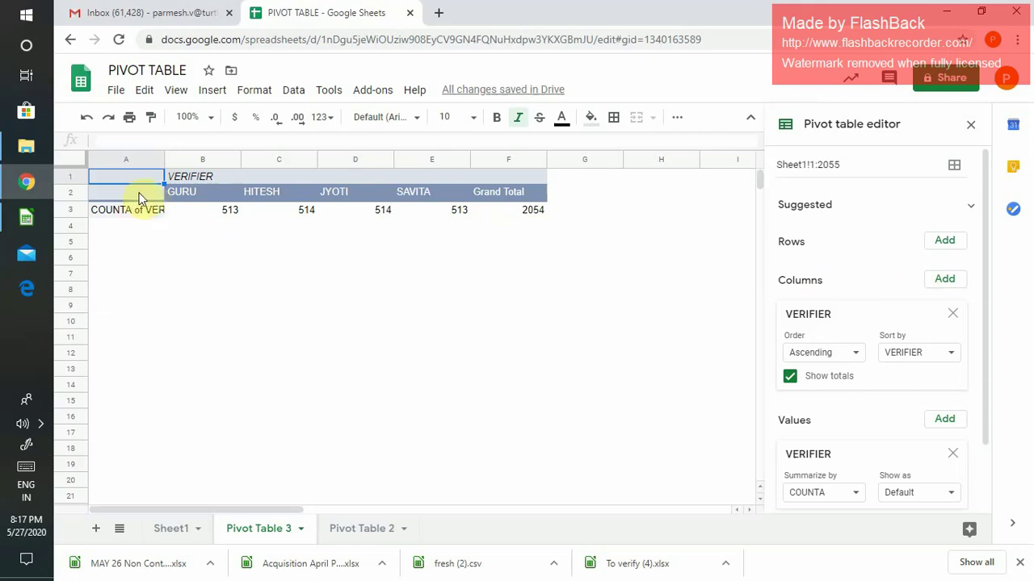
pyautogui.click(347, 532)
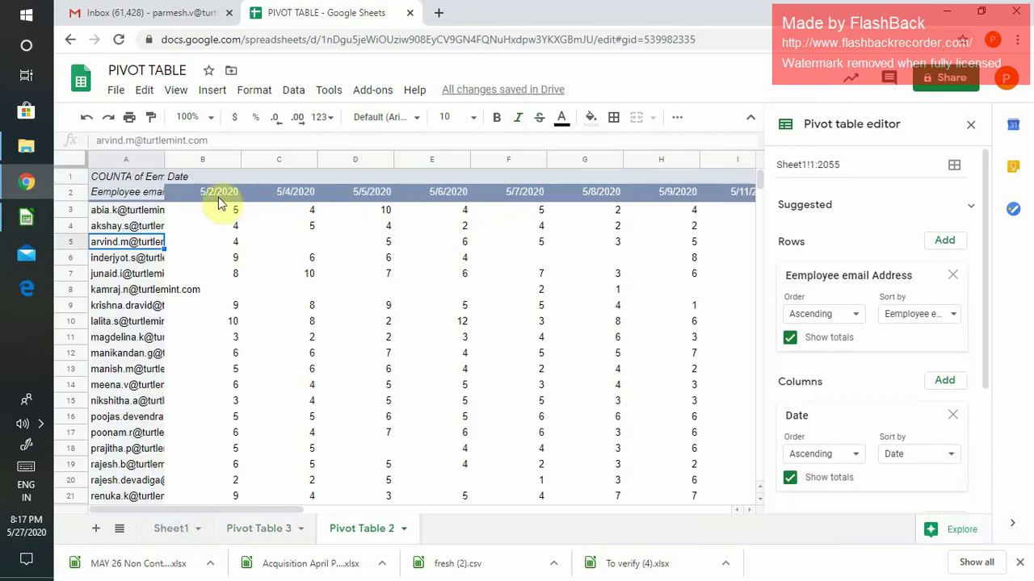
pyautogui.click(265, 529)
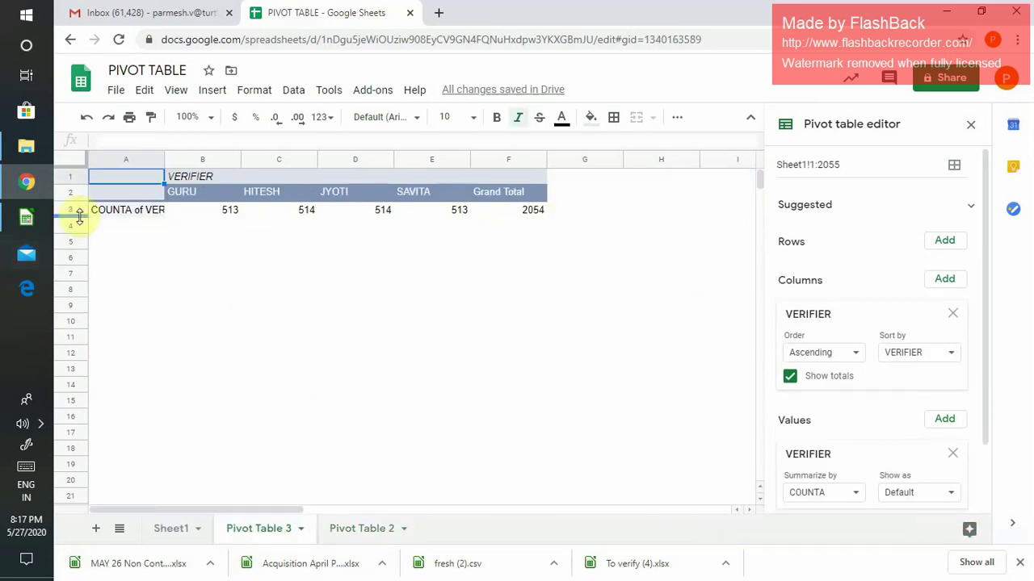
pyautogui.click(941, 240)
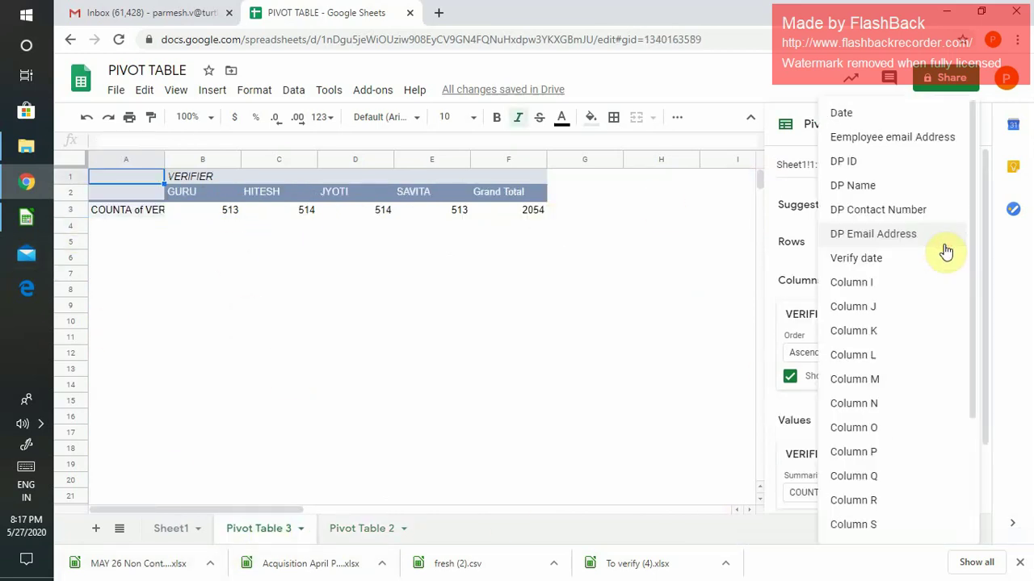
pyautogui.click(872, 260)
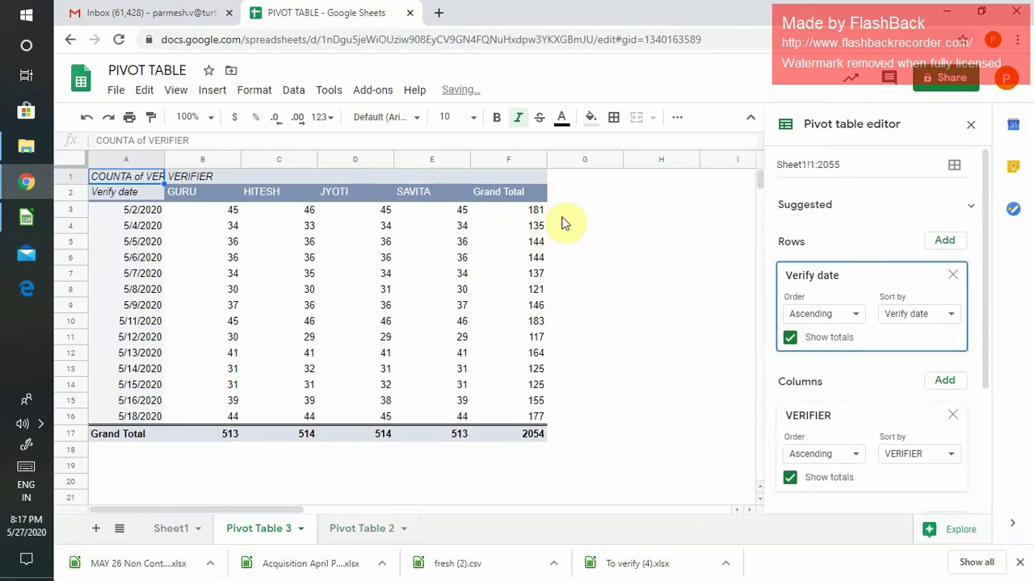
# Add VERIFIER a second time as a value field, summarised by COUNTA, in the pivot table on Pivot Table 3
pyautogui.click(650, 228)
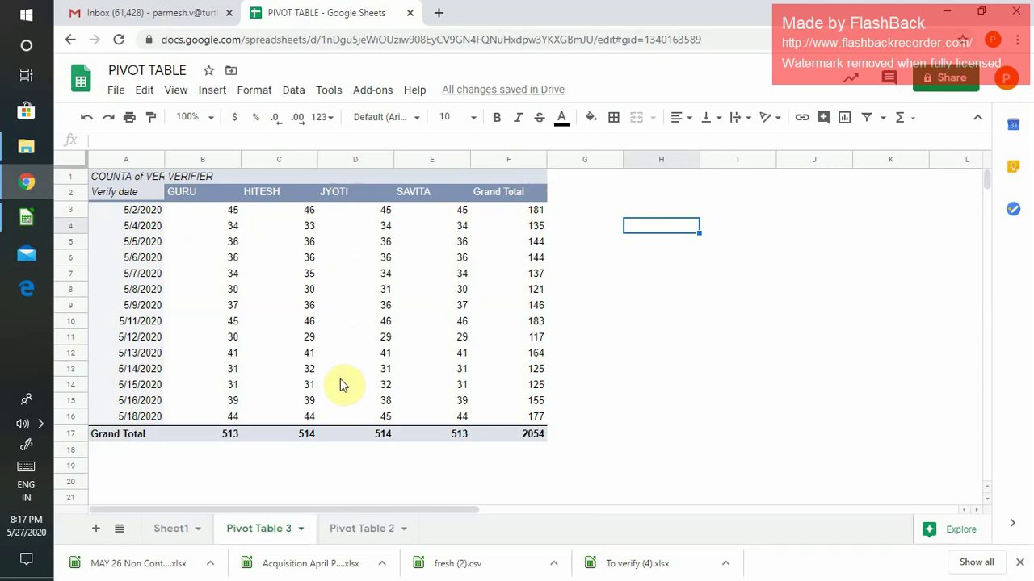
pyautogui.click(384, 328)
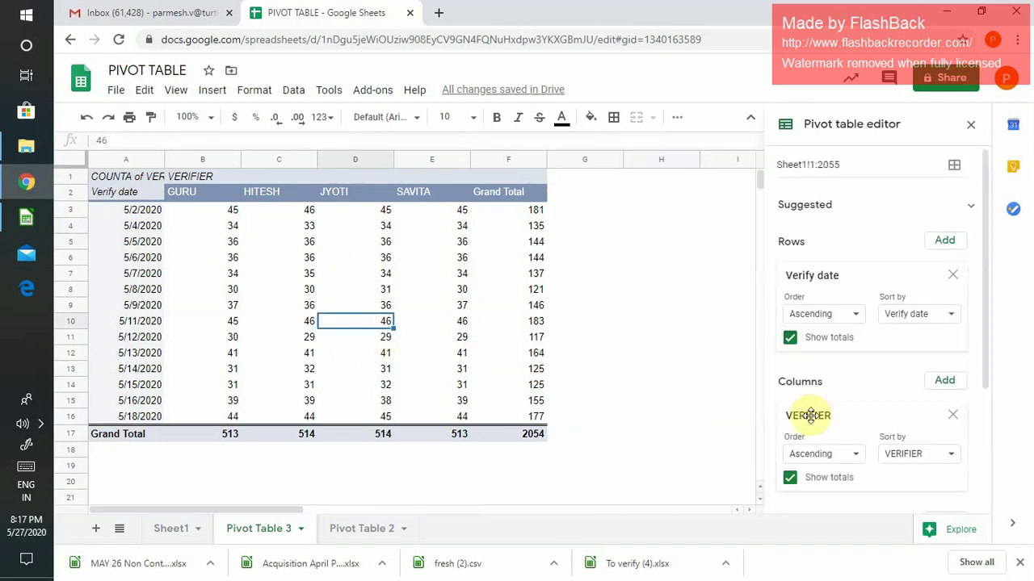
pyautogui.moveTo(986, 355); pyautogui.dragTo(984, 416)
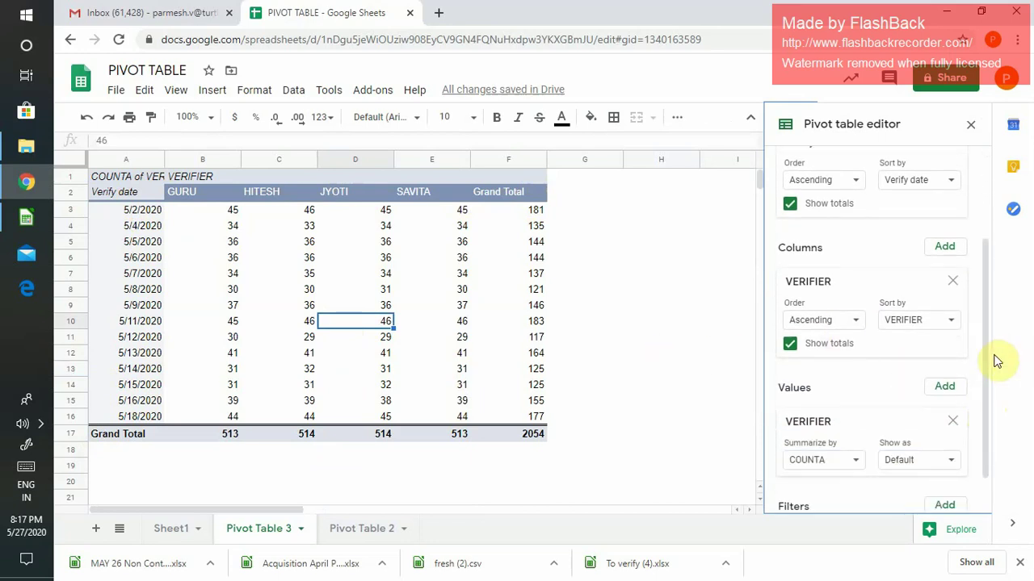
pyautogui.moveTo(988, 363); pyautogui.dragTo(986, 404)
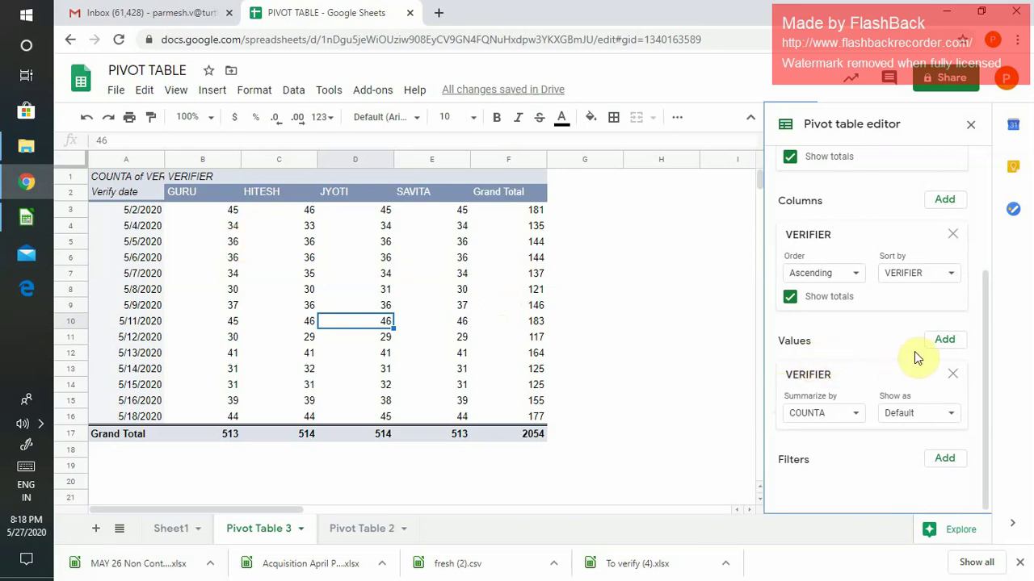
pyautogui.click(947, 340)
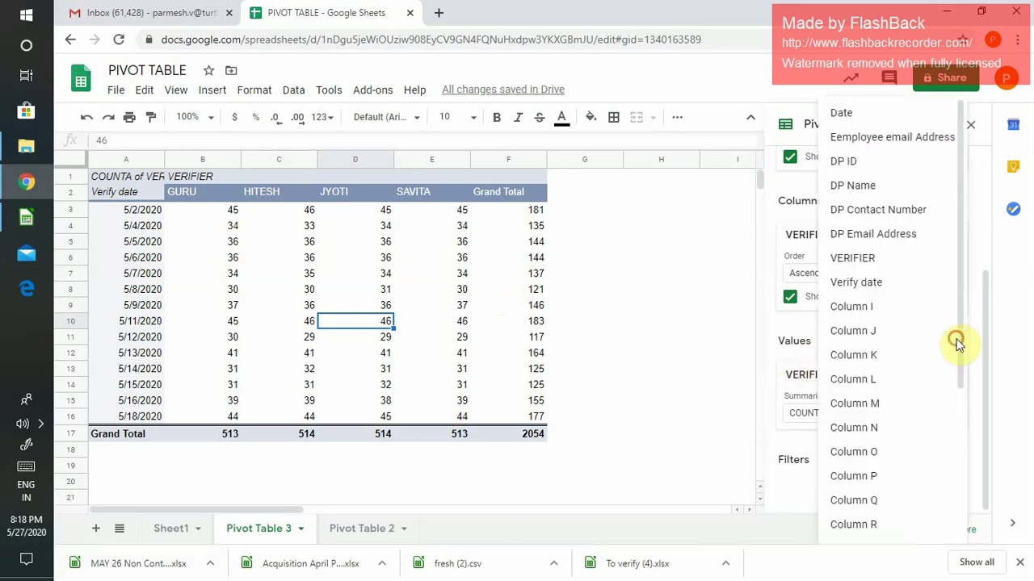
pyautogui.click(878, 262)
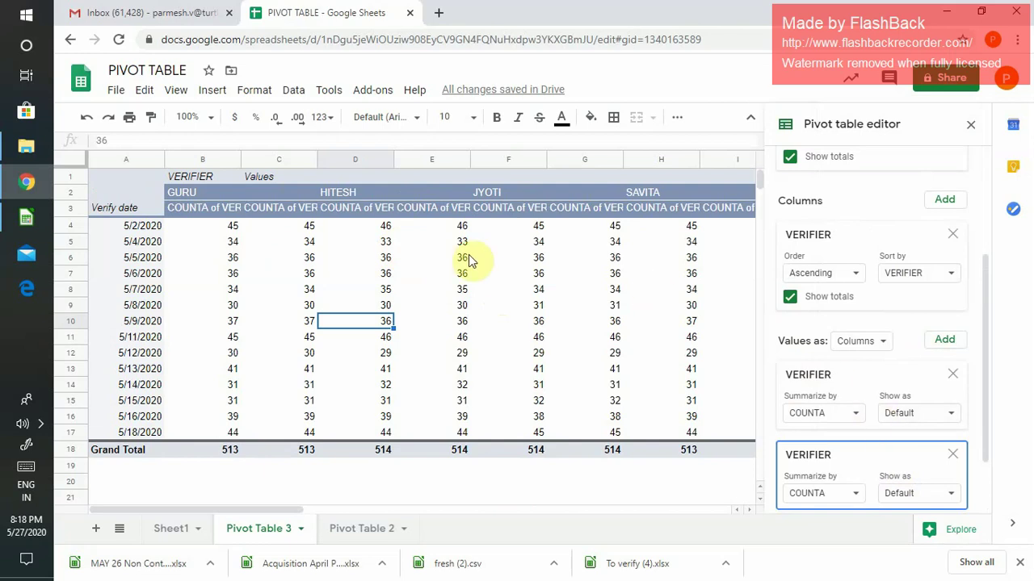
# Show the second VERIFIER value as % of row, and switch it to % of grand total
pyautogui.click(950, 501)
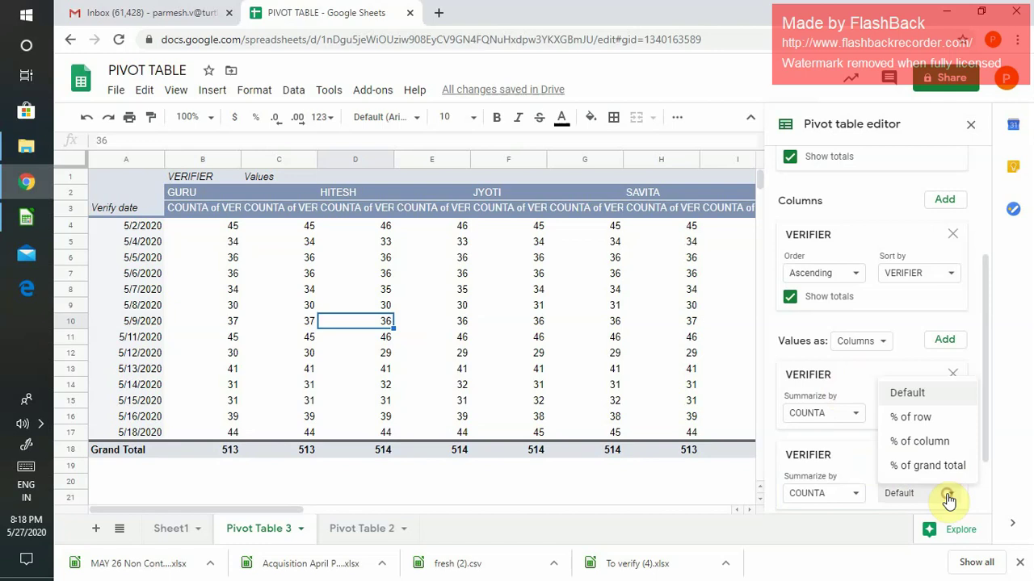
pyautogui.click(922, 420)
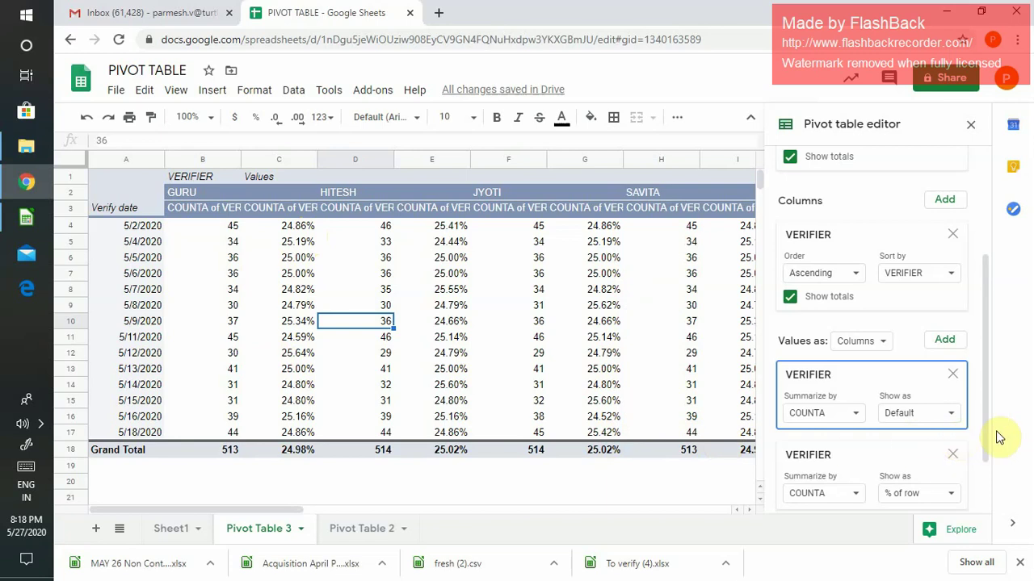
pyautogui.scroll(-2, 987, 461)
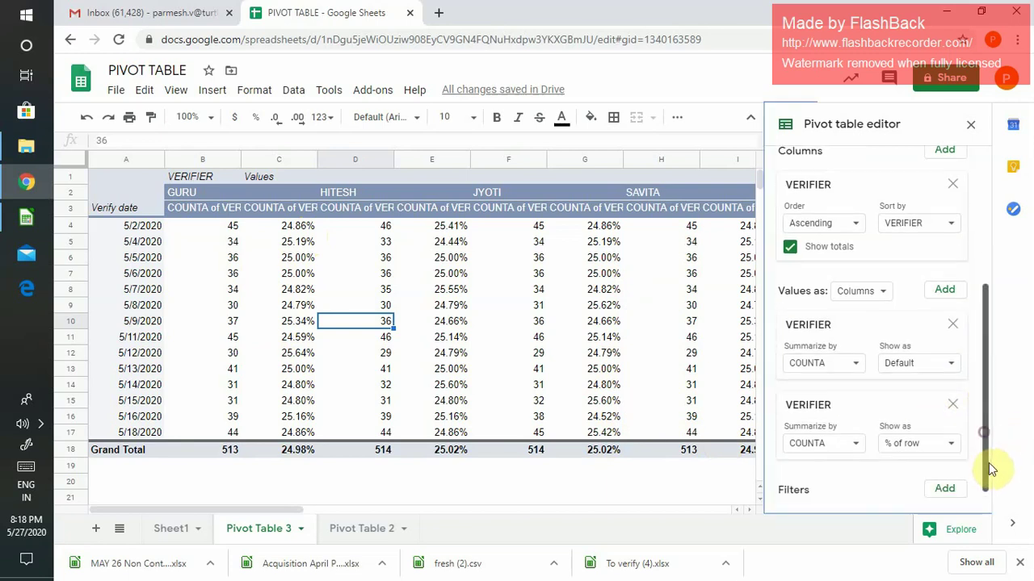
pyautogui.click(935, 440)
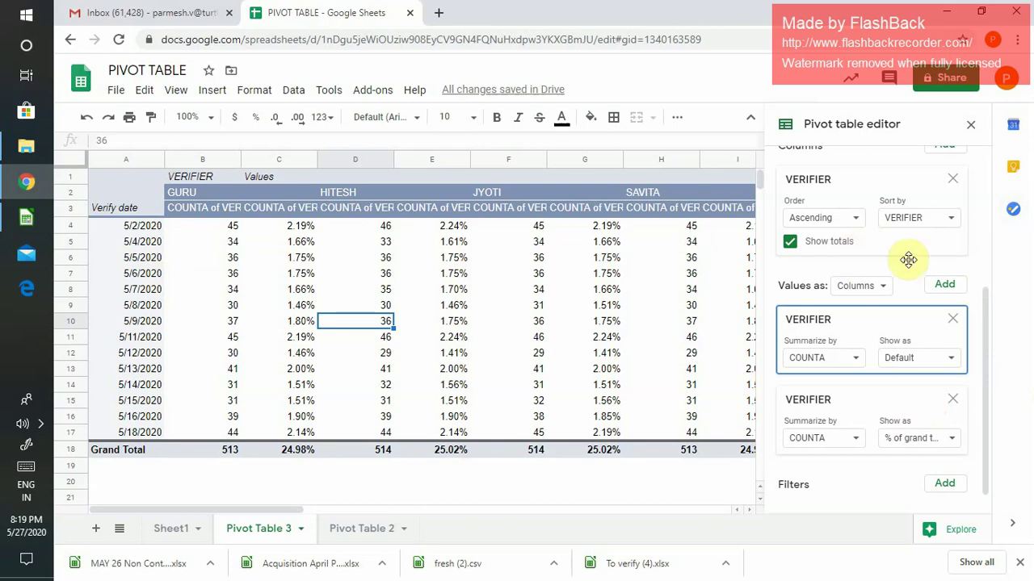
# Remove the first VERIFIER value, the one shown as Default, from the pivot table
pyautogui.scroll(3, 891, 267)
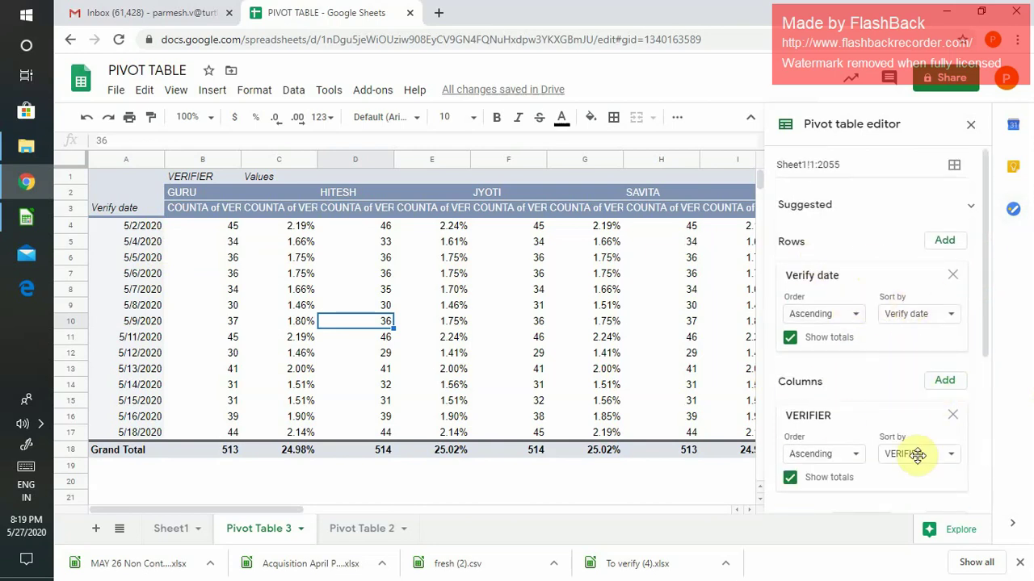
pyautogui.scroll(-3, 921, 347)
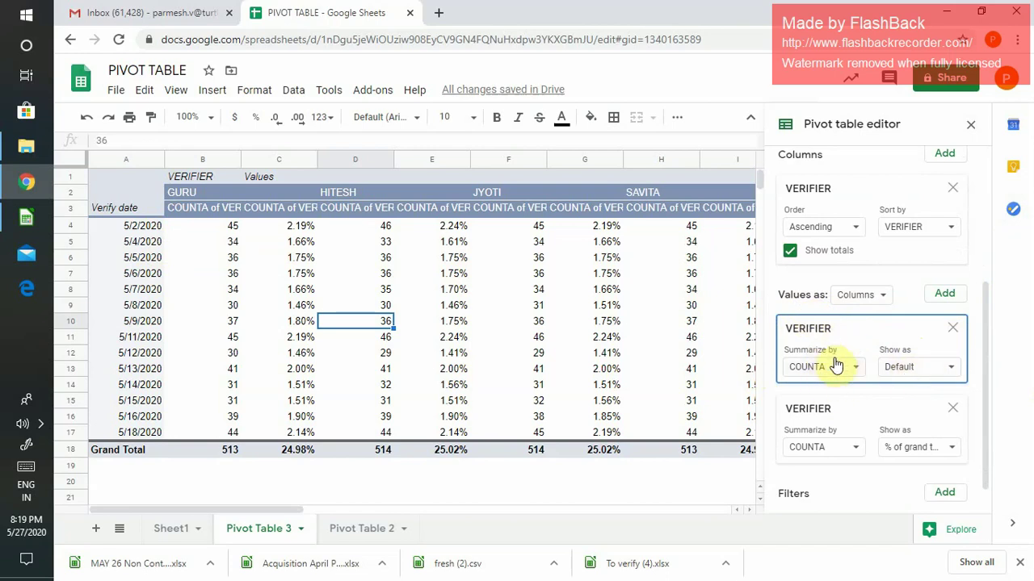
pyautogui.click(953, 331)
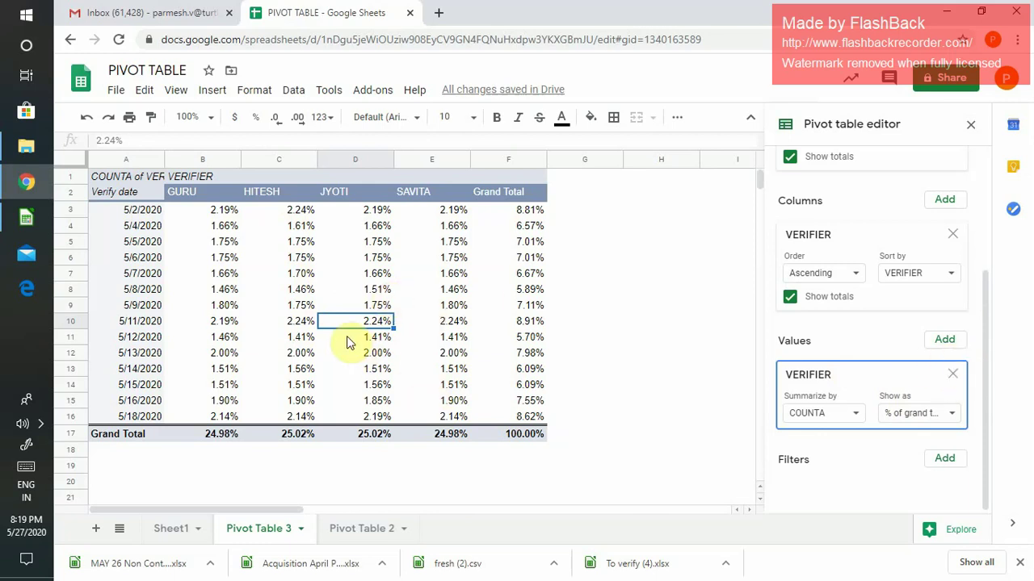
# Review the source data on Sheet1 and compare it with the percentage table on Pivot Table 3
pyautogui.click(174, 531)
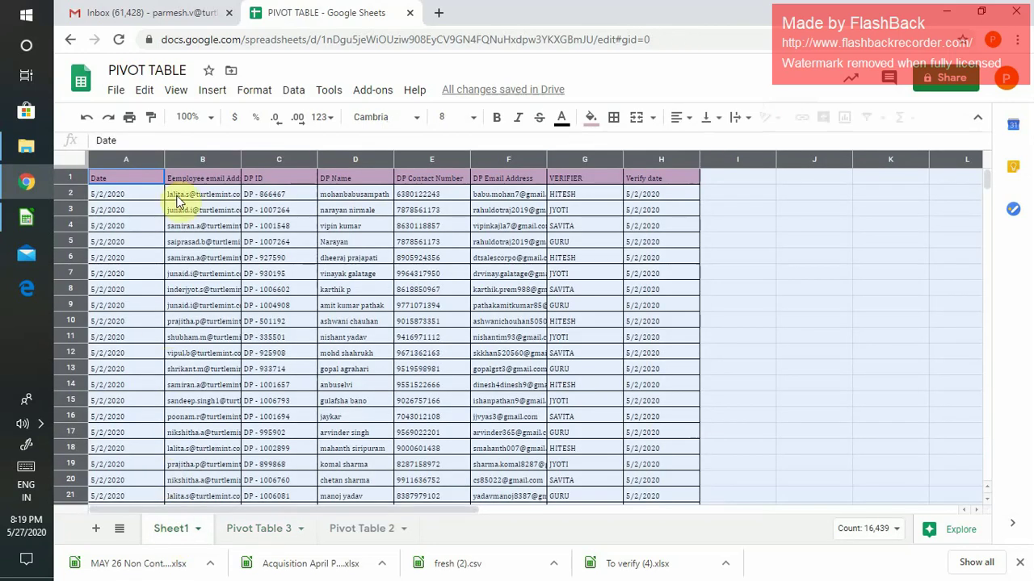
pyautogui.click(268, 536)
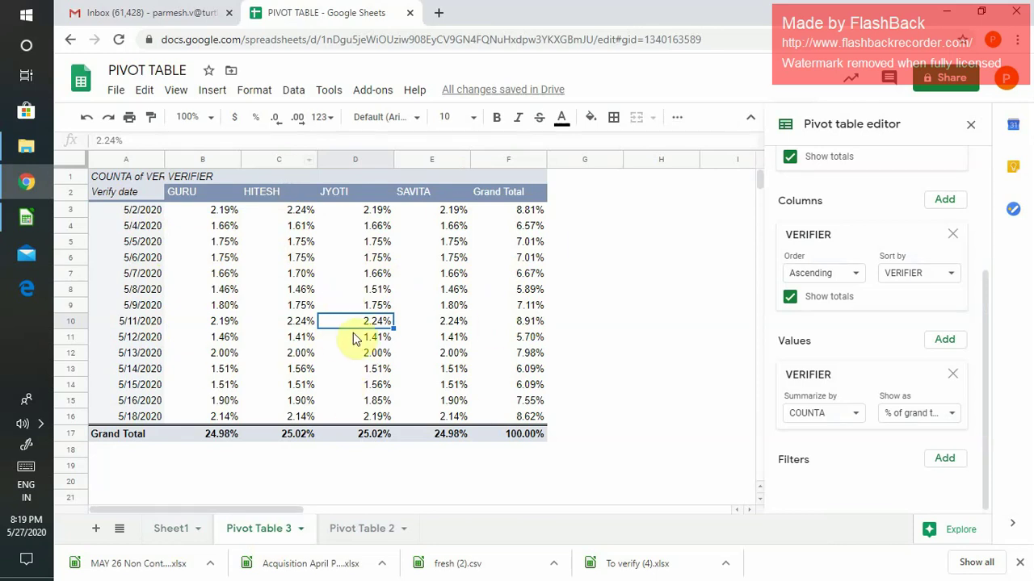
pyautogui.click(138, 194)
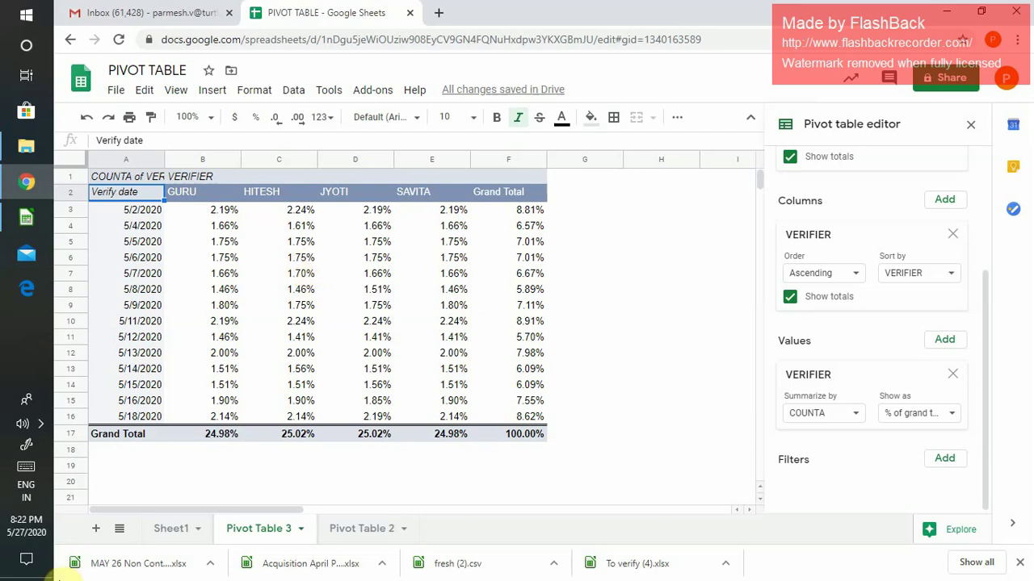
pyautogui.click(43, 424)
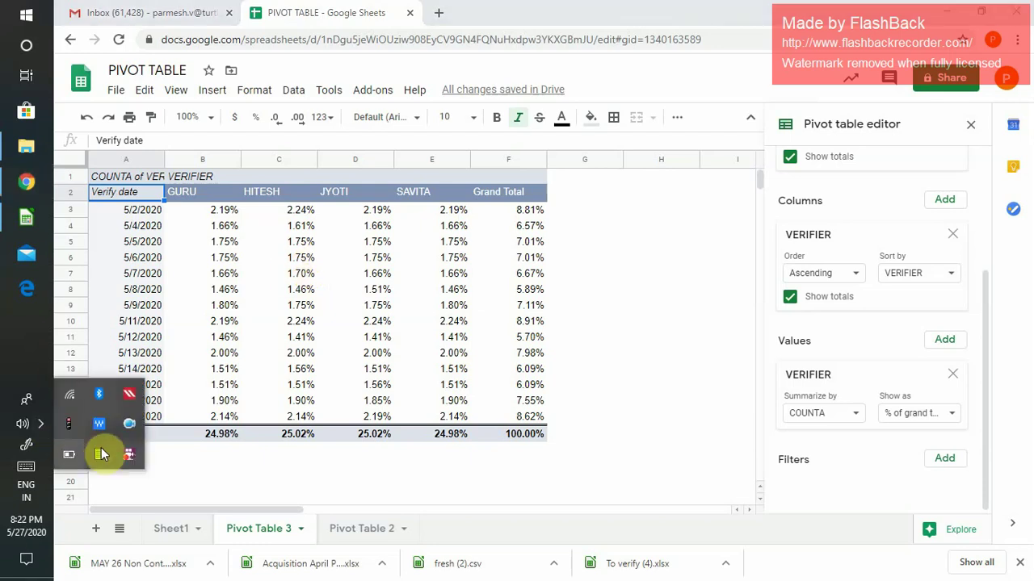
pyautogui.rightClick(155, 390)
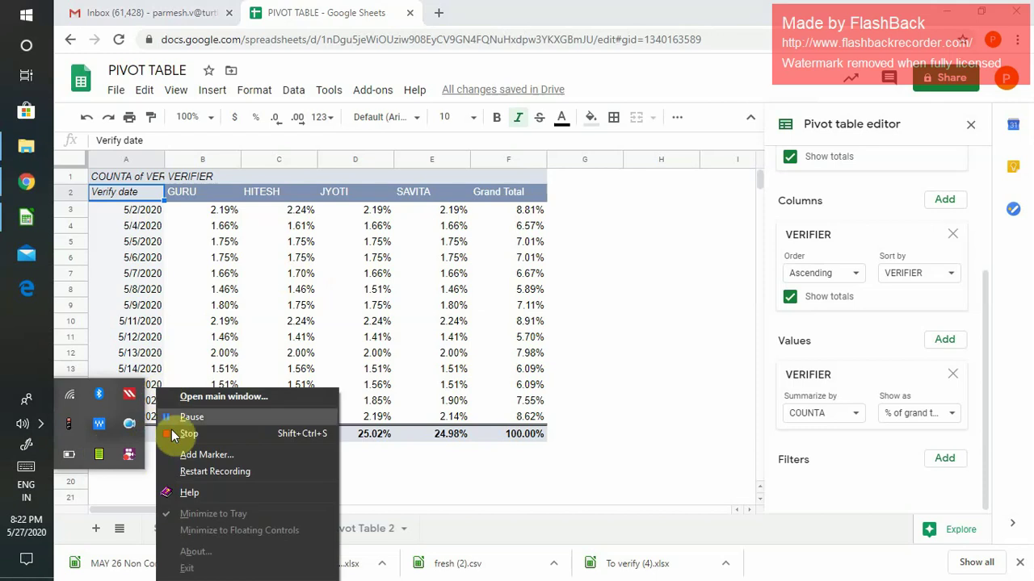